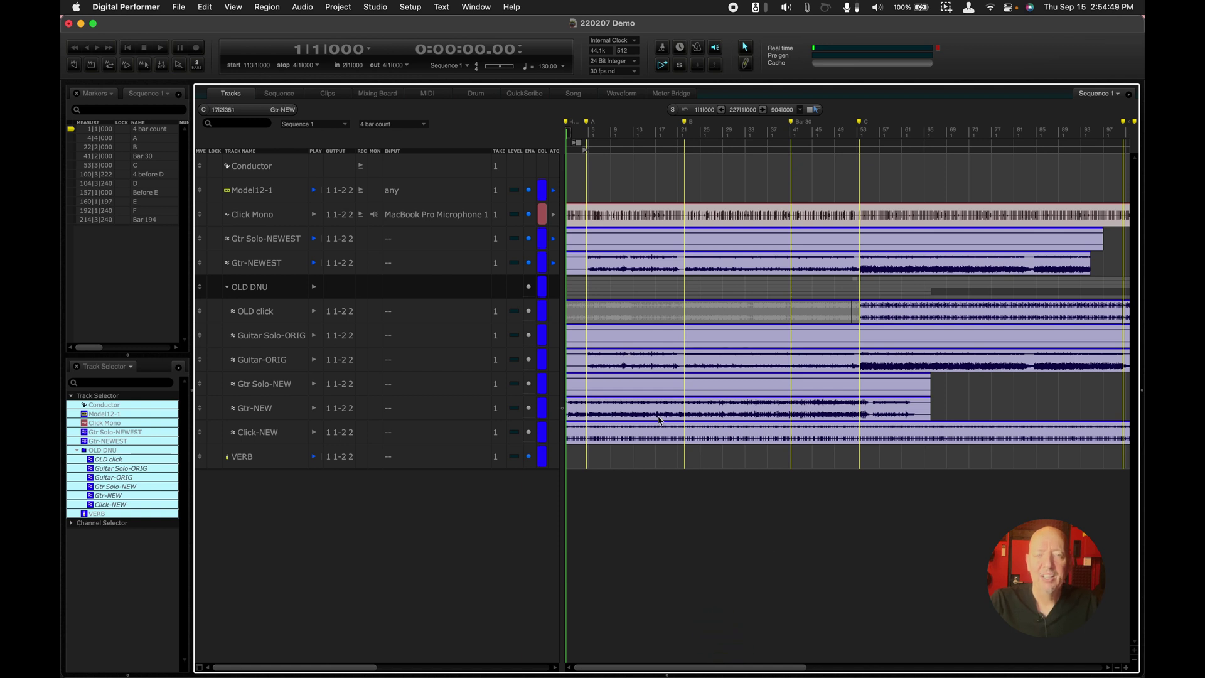
Step: Leave the Gtr Solo-NEWEST name unchanged and view only Click Mono and Gtr Solo-NEWEST in the Sequence editor
alt+click(276, 247)
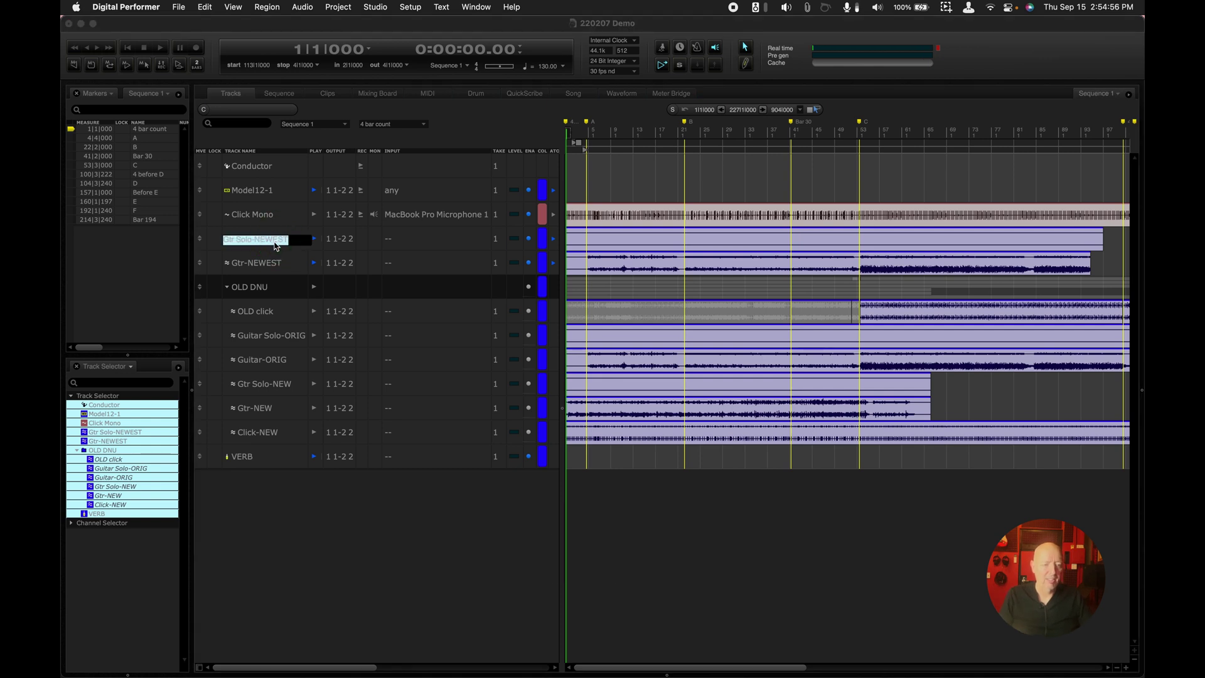
click(390, 552)
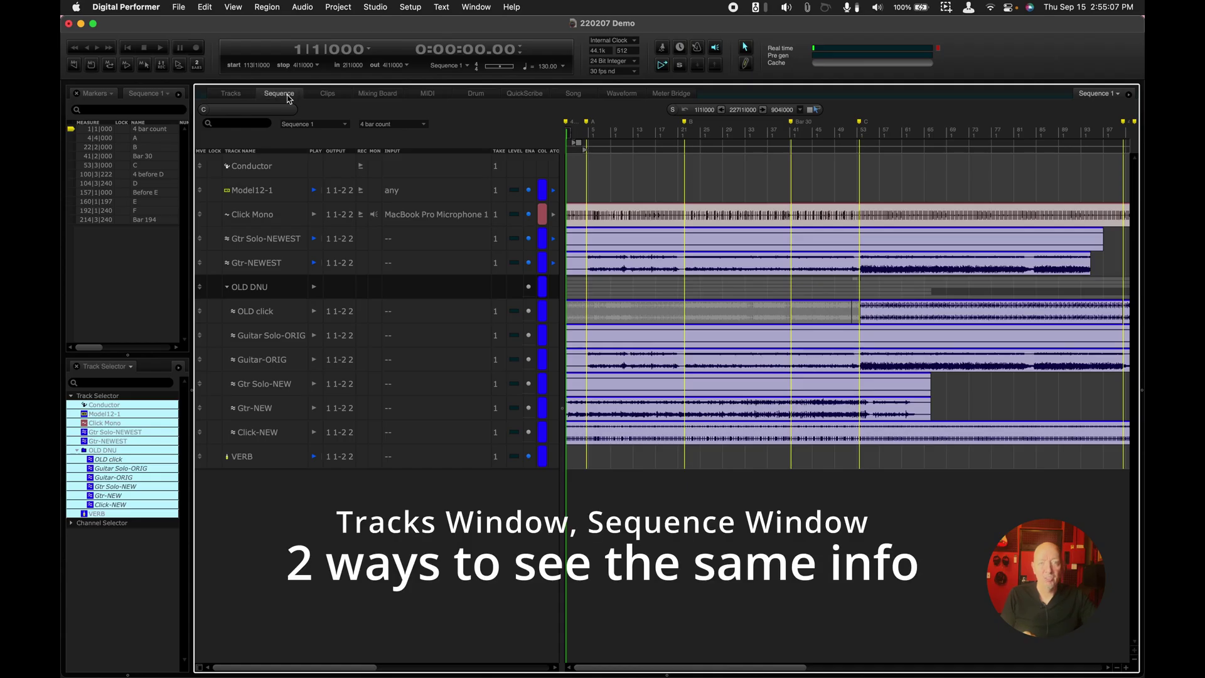
click(184, 178)
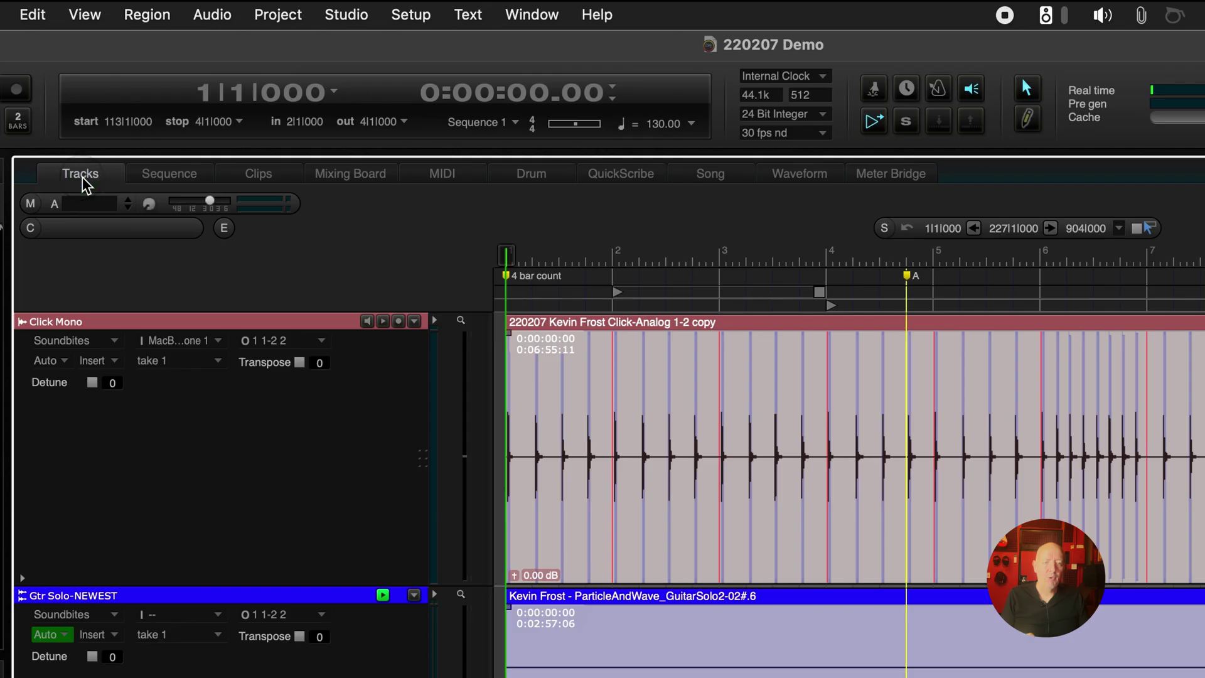
click(81, 176)
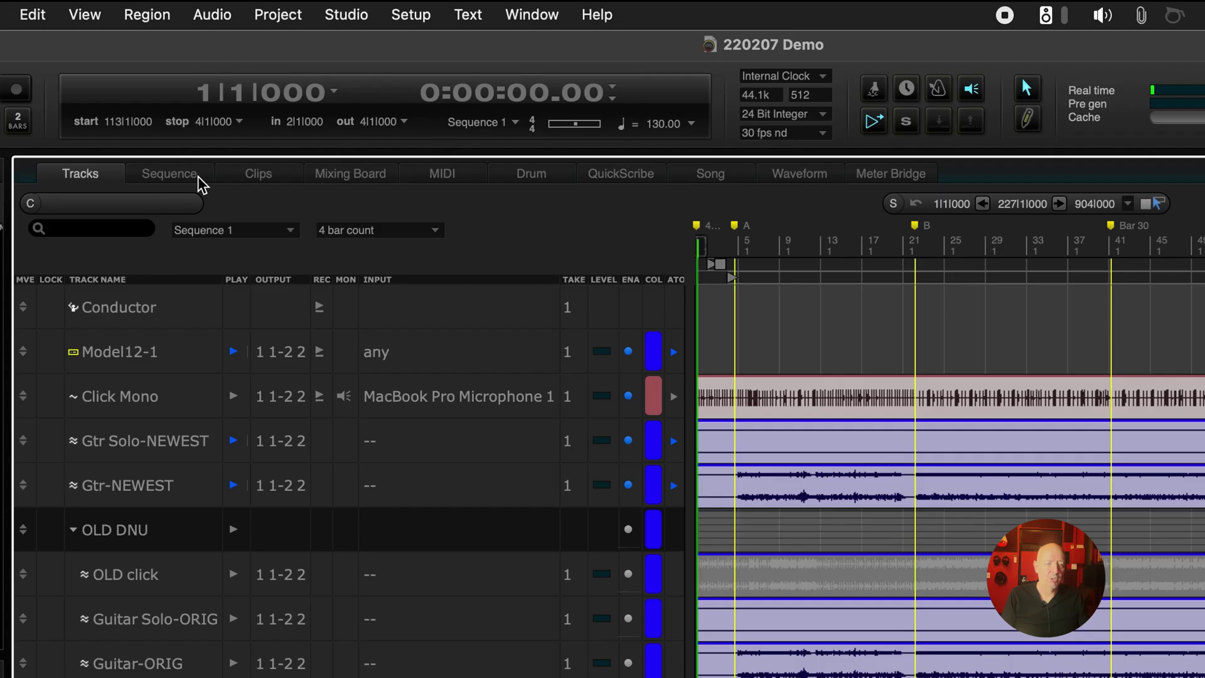
click(292, 94)
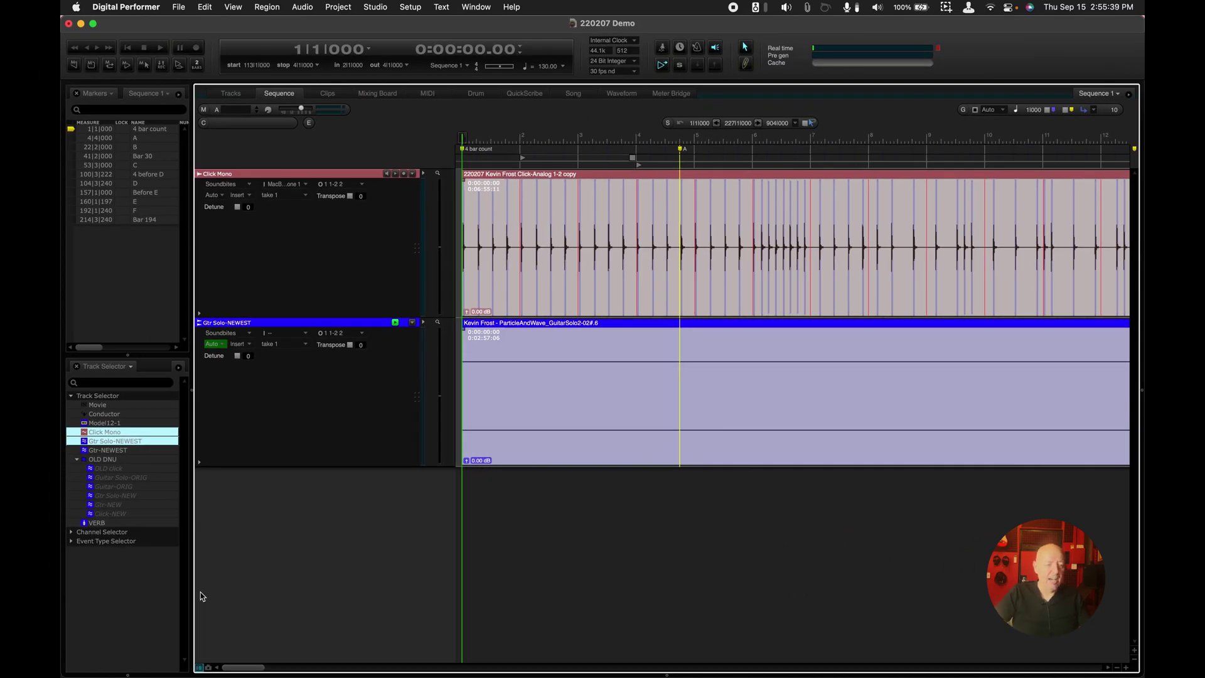
Step: Toggle the Markers/Track Selector sidebar and mixing board pane with Shift-[ and Shift-], leaving the left sidebar shown
key(shift+bracketleft)
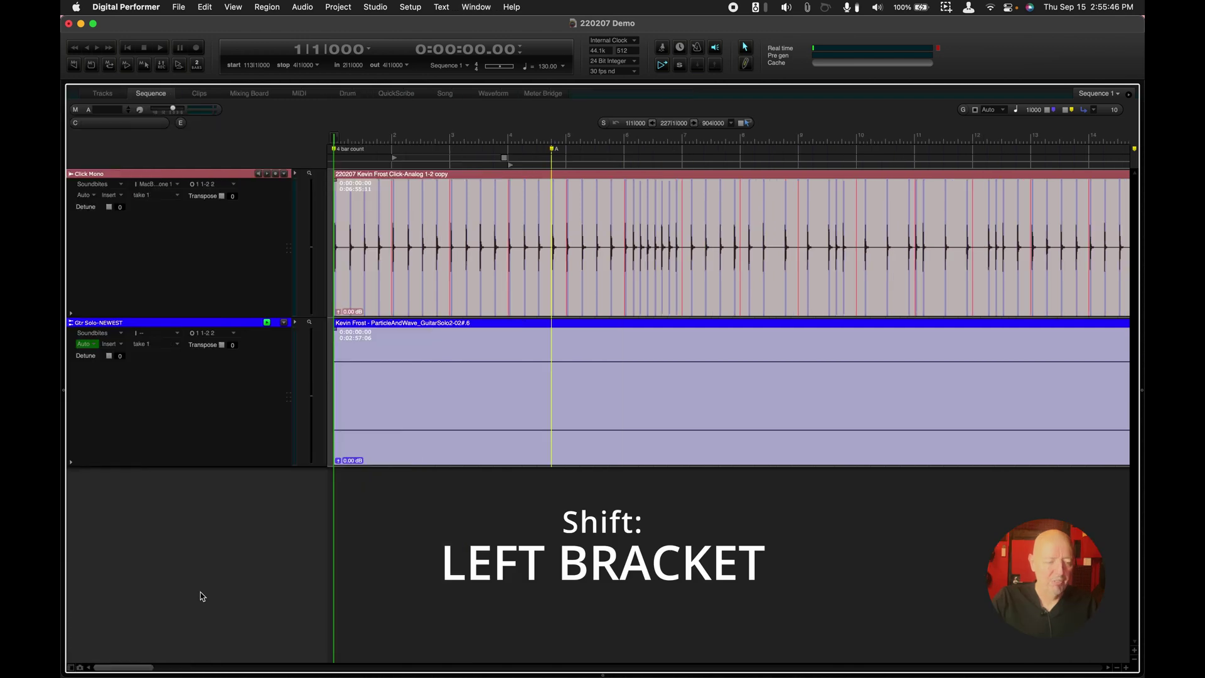
key(shift+bracketleft)
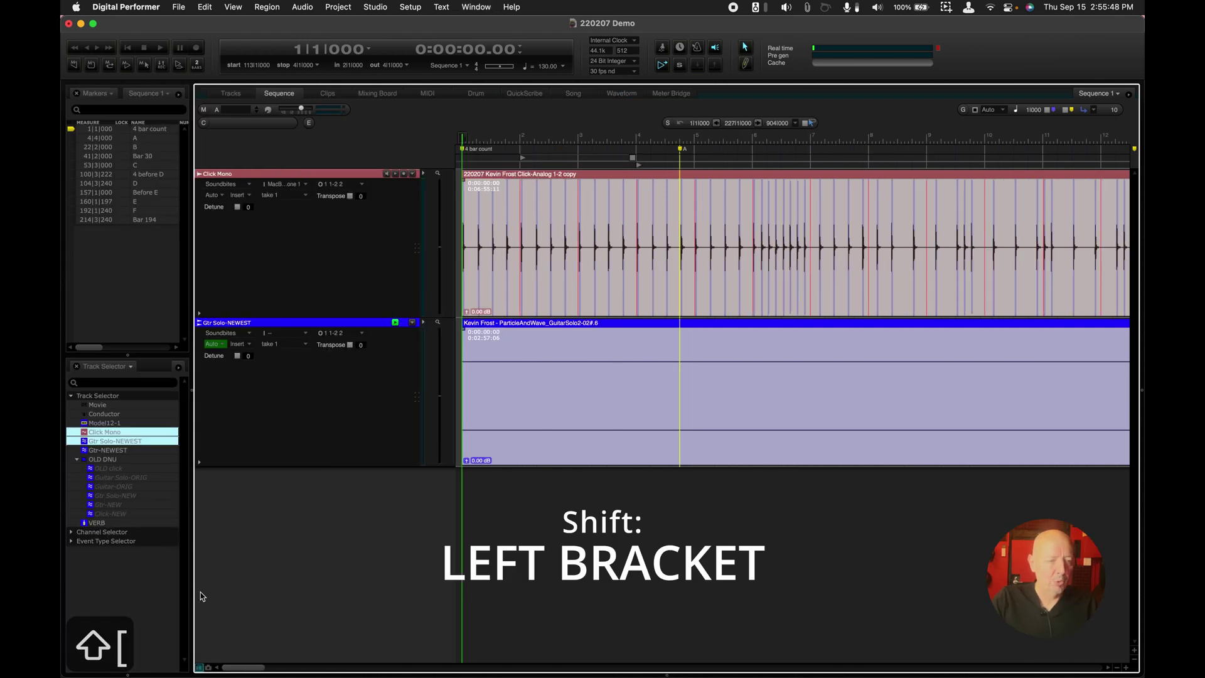
key(shift+bracketleft)
key(shift+bracketright)
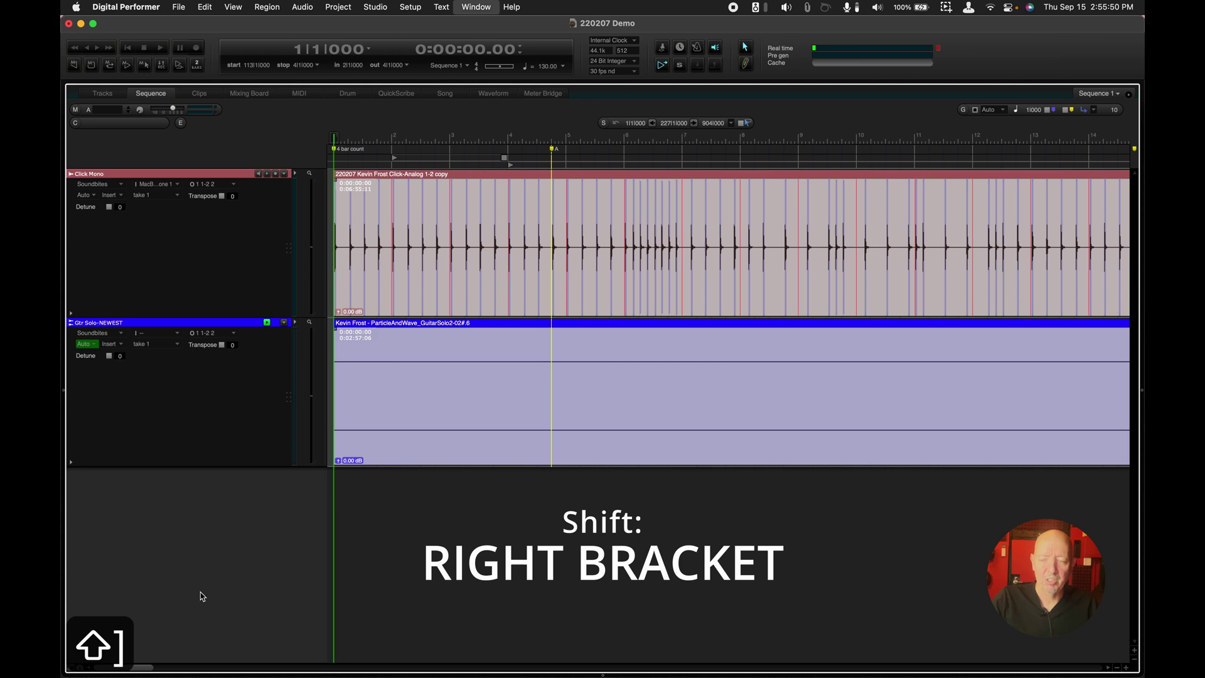
key(shift+bracketright)
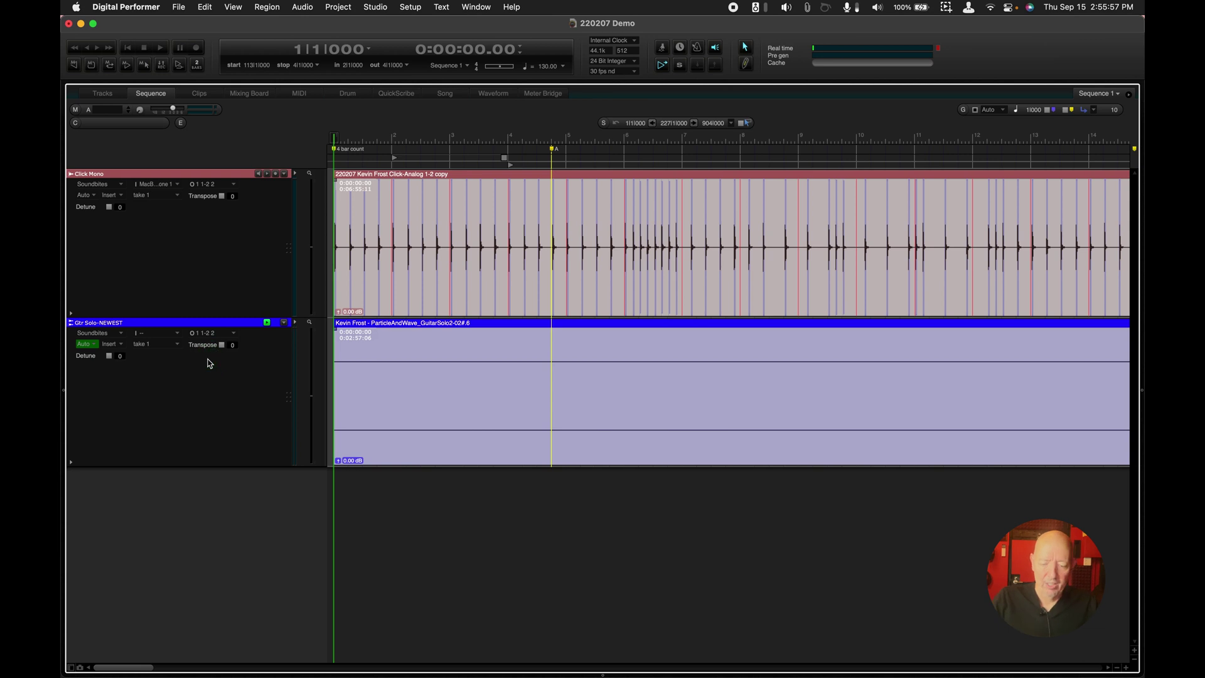
key(shift+bracketleft)
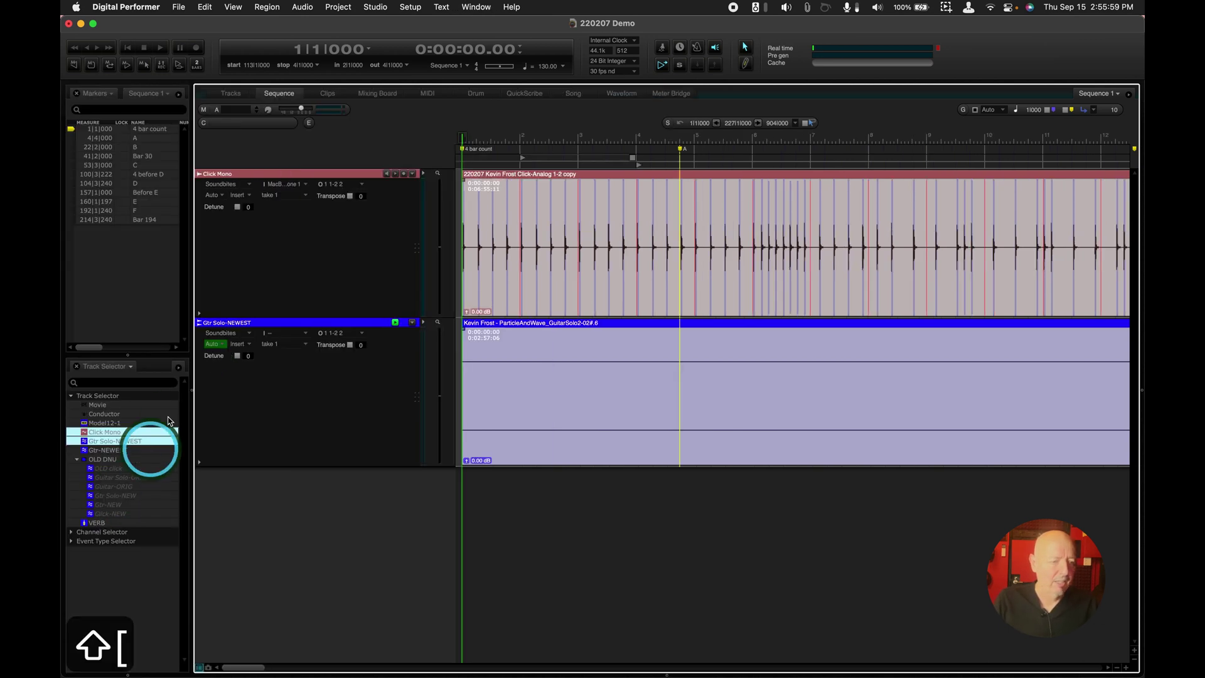
Step: Clear the Sequence editor and open Gtr Solo-NEWEST alone, setting positions inside its guitar solo soundbite
click(149, 432)
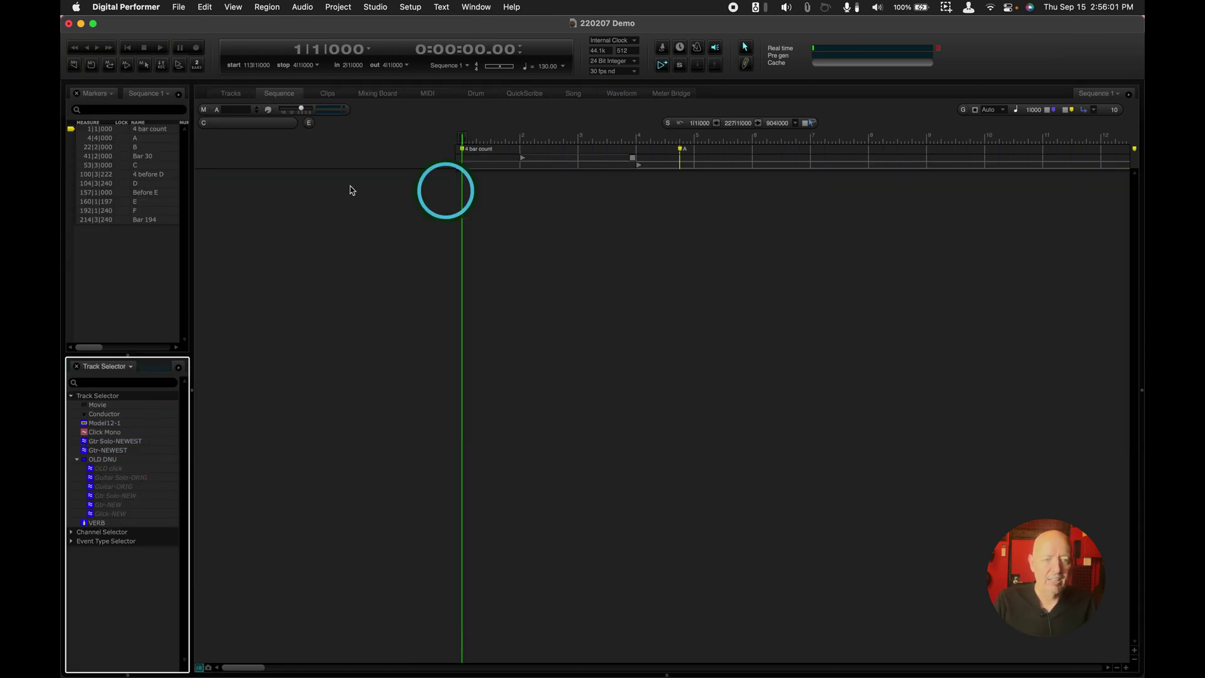
click(230, 94)
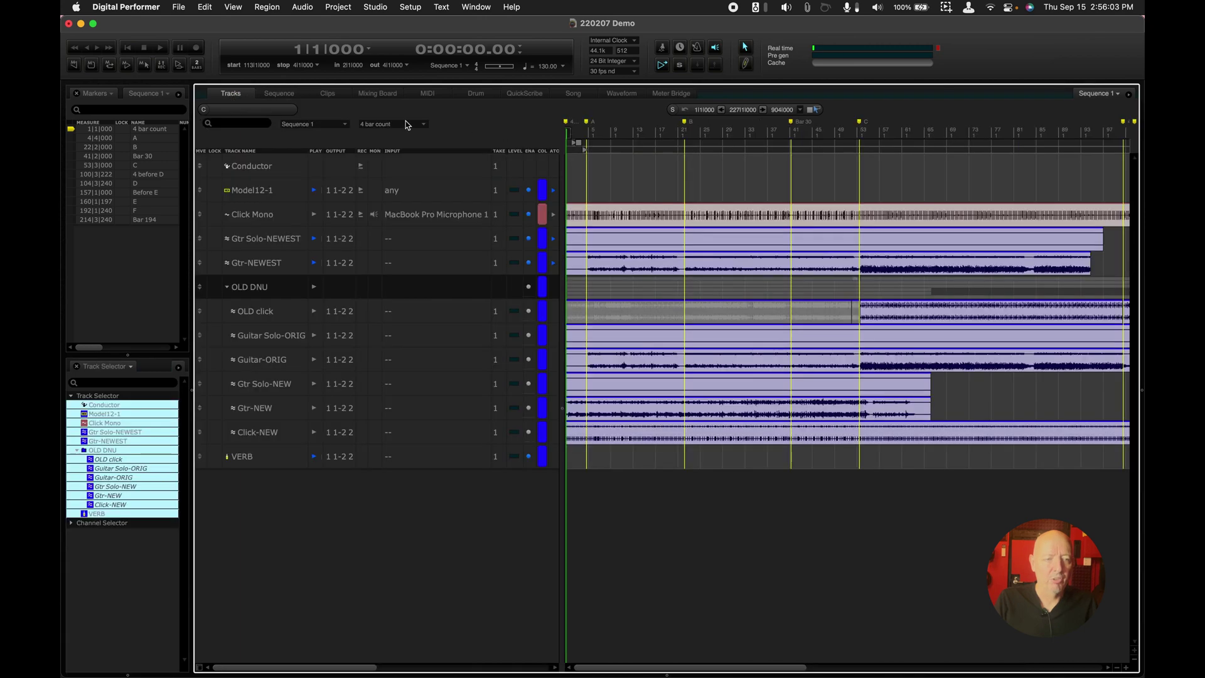
double_click(288, 237)
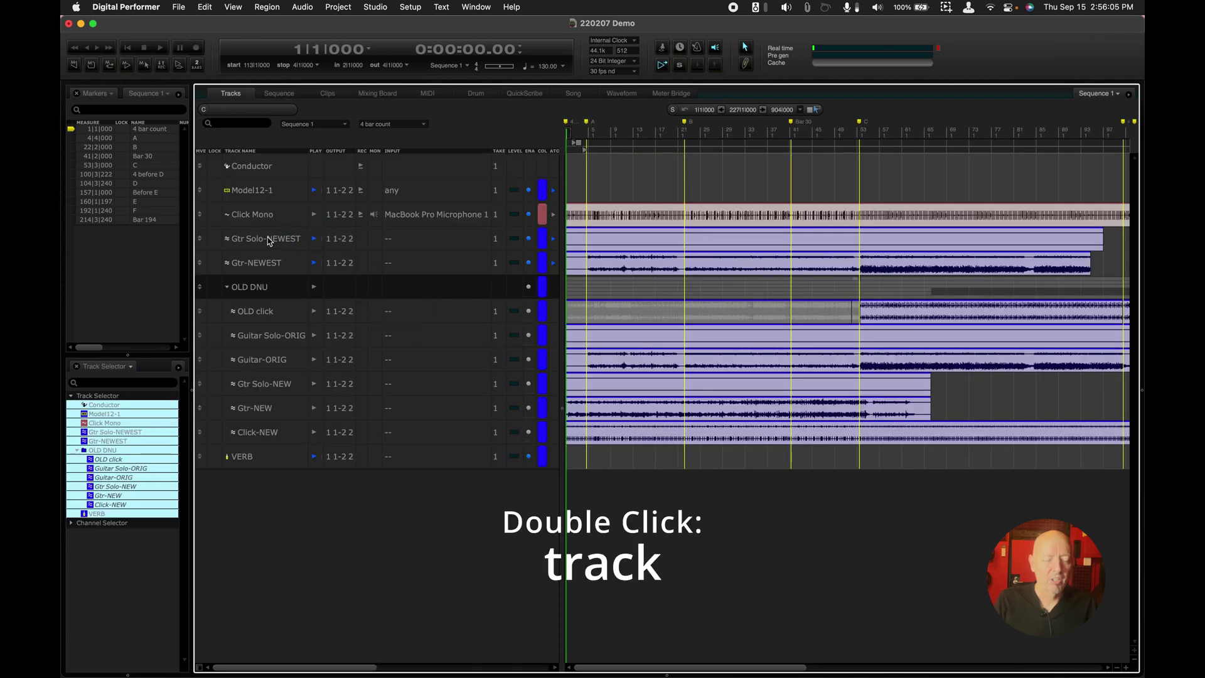
double_click(268, 241)
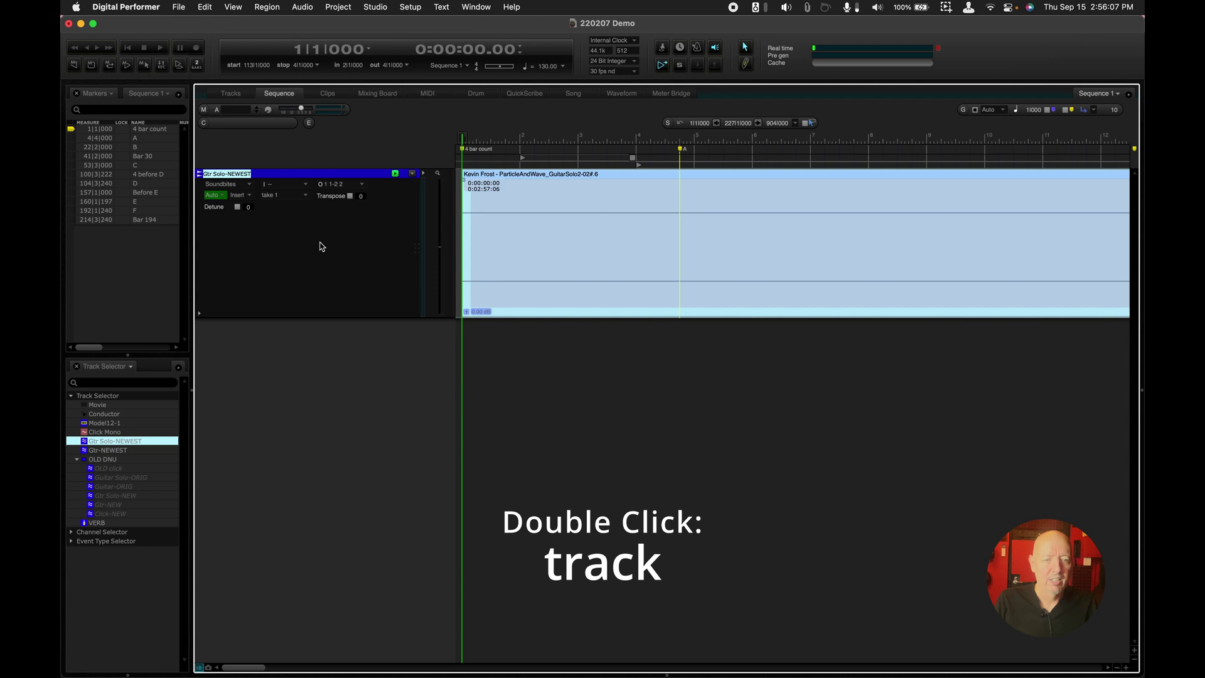
click(452, 239)
click(645, 256)
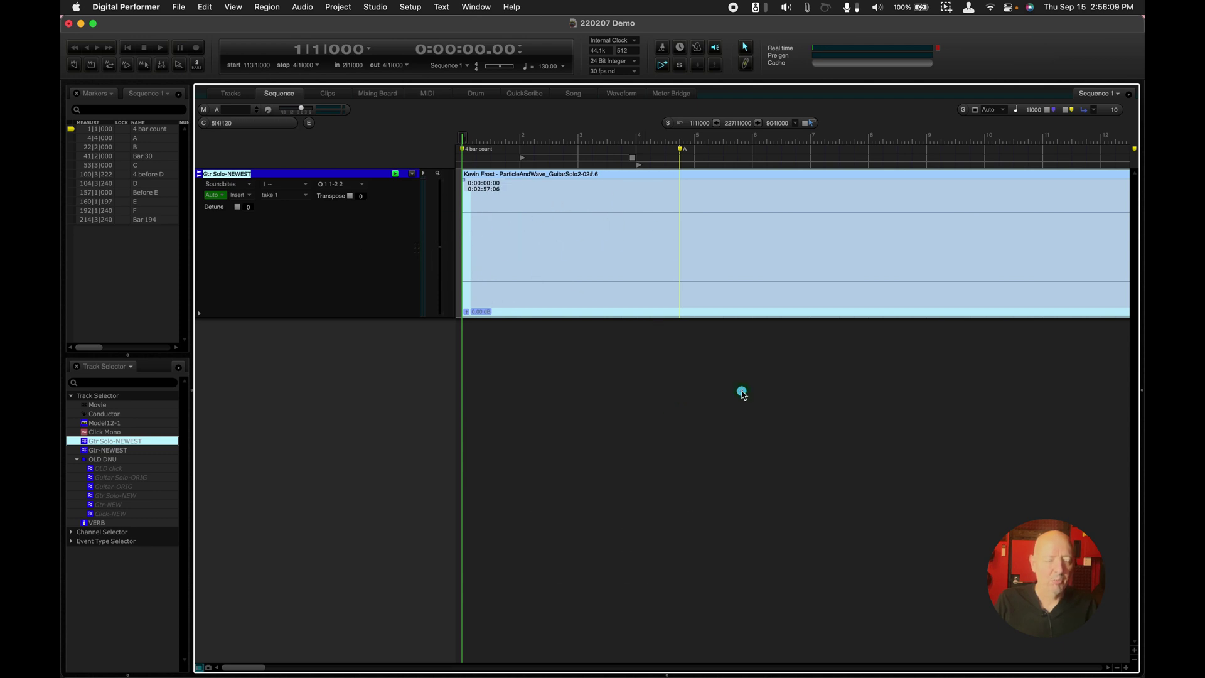
Step: Select Gtr Solo-NEWEST in the Tracks window and add Gtr-NEWEST to the Sequence editor
click(231, 94)
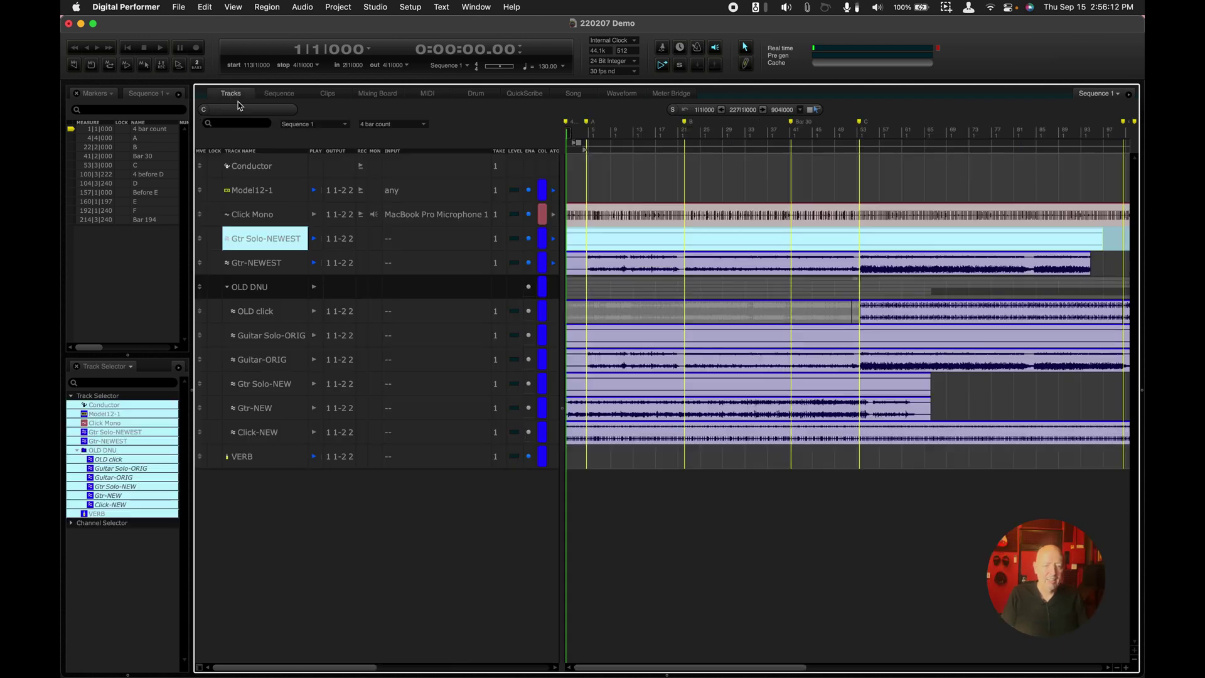
click(270, 237)
click(738, 251)
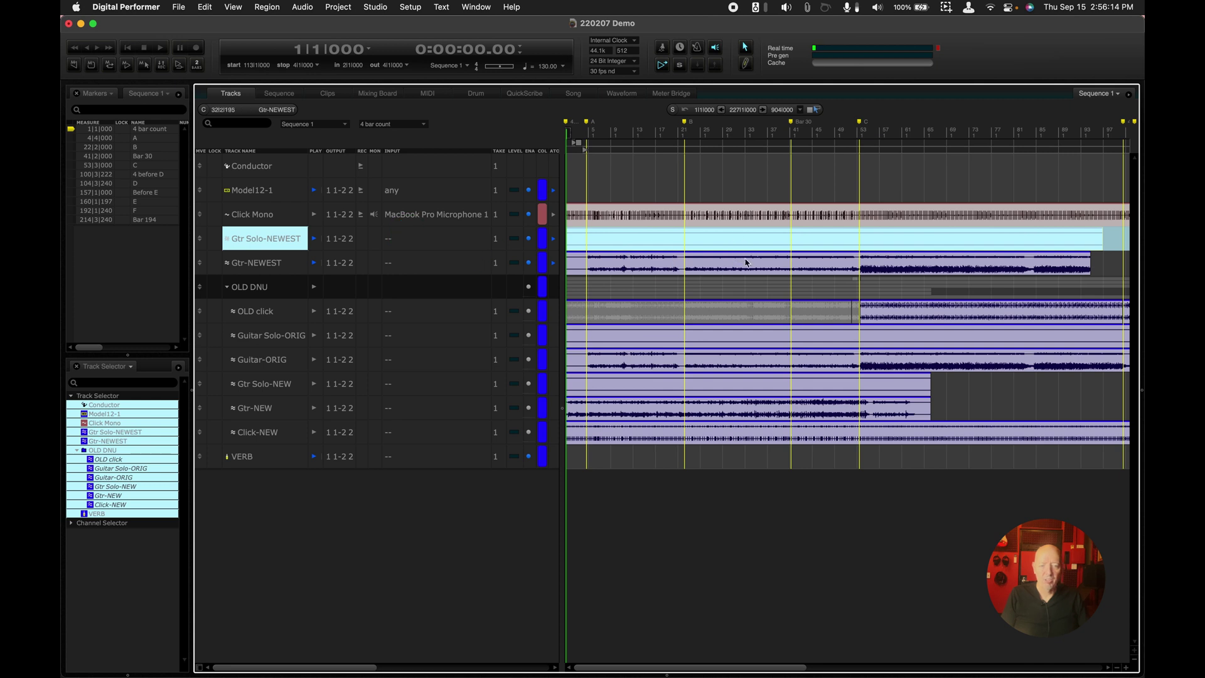
click(618, 500)
click(837, 379)
click(824, 260)
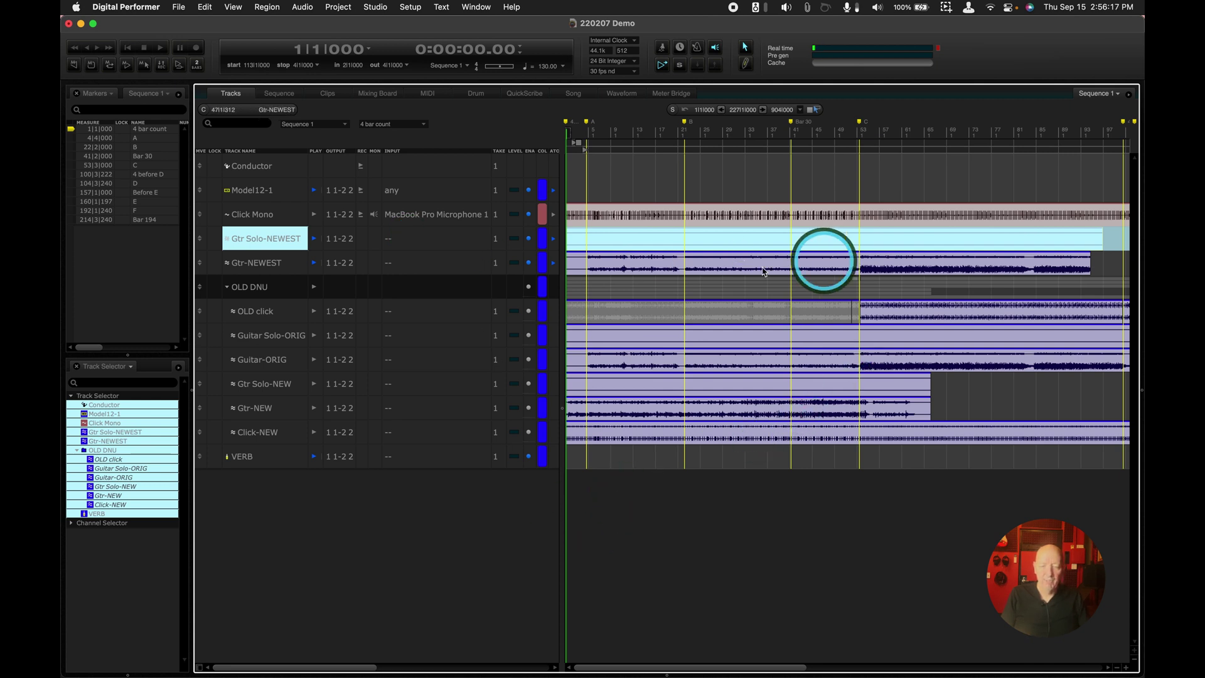
double_click(264, 267)
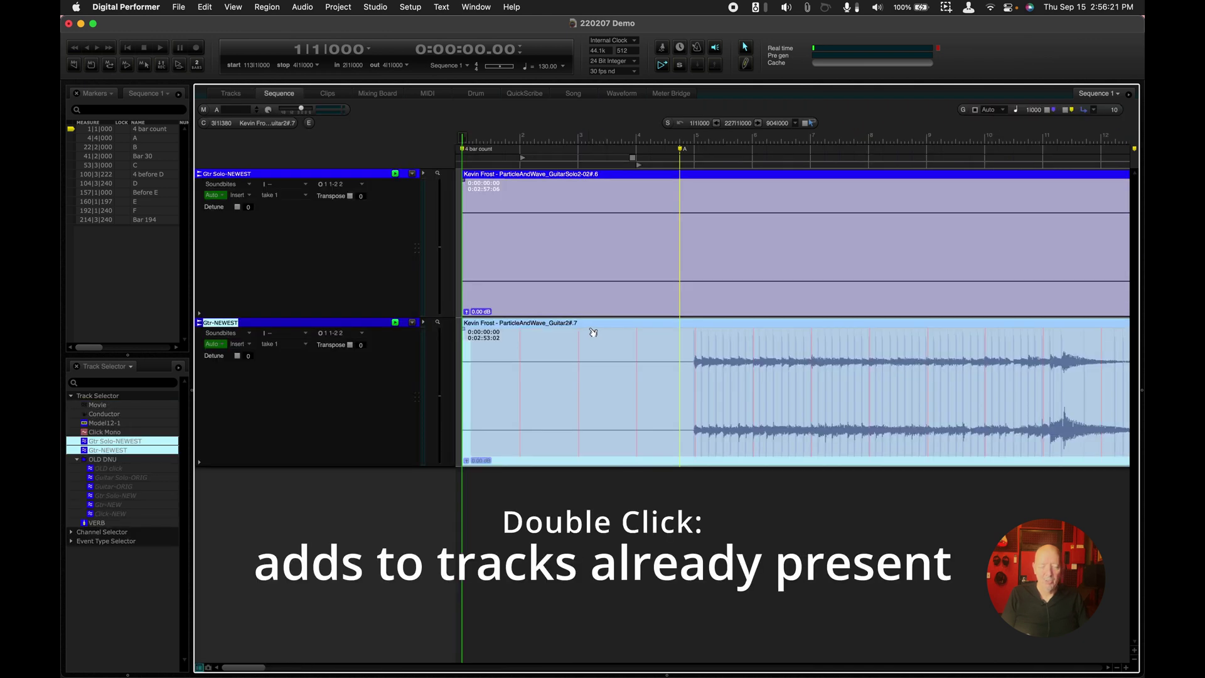
Step: Back in the Tracks window, open the Click Mono track in the editor
click(231, 92)
click(295, 301)
click(271, 214)
double_click(271, 214)
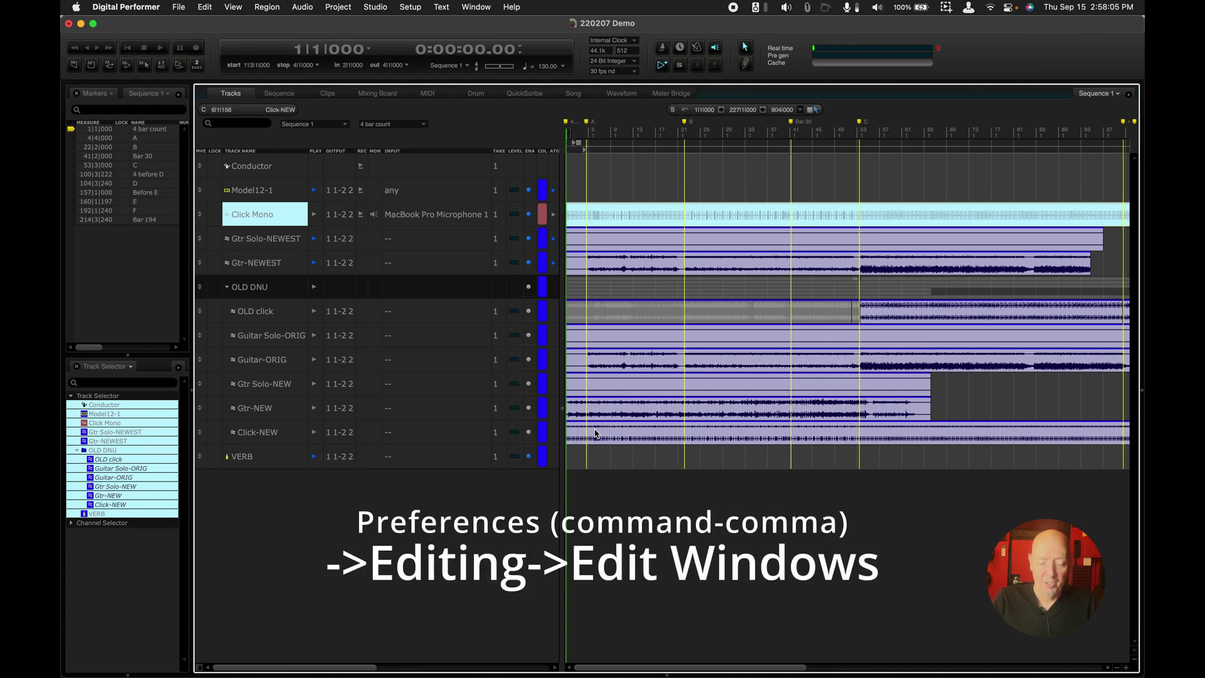
Step: Open Preferences with Command-comma and review the Editing > Edit Windows default-editor settings
key(super+comma)
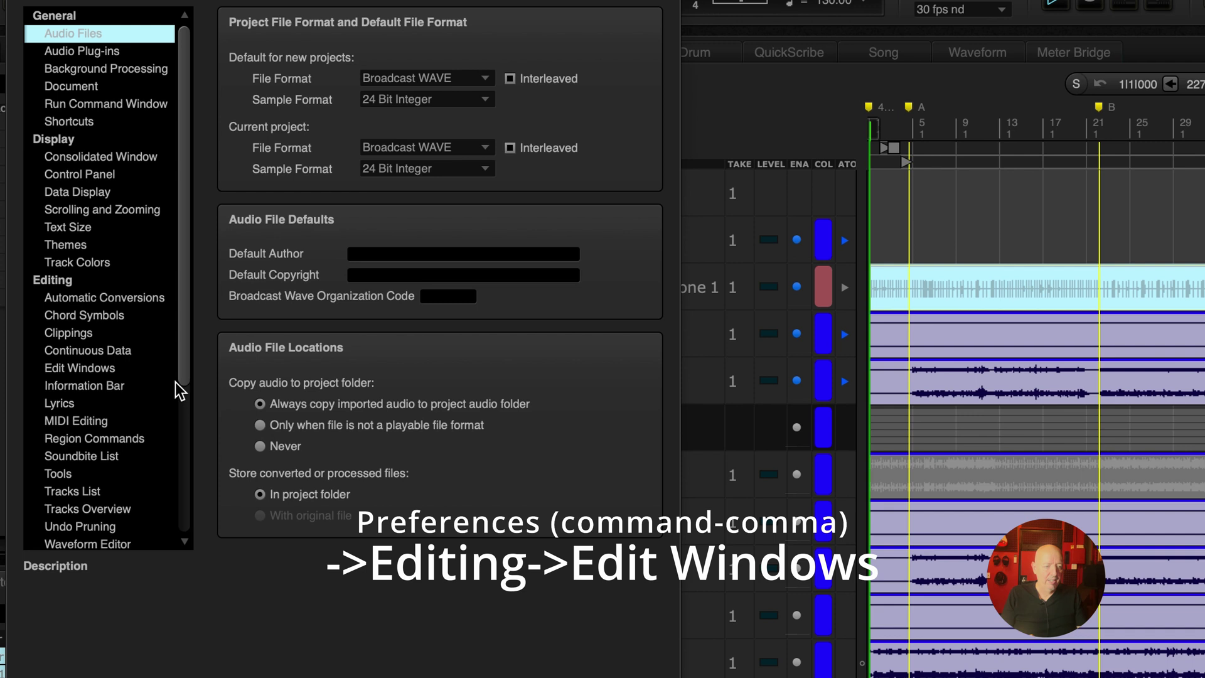
click(119, 369)
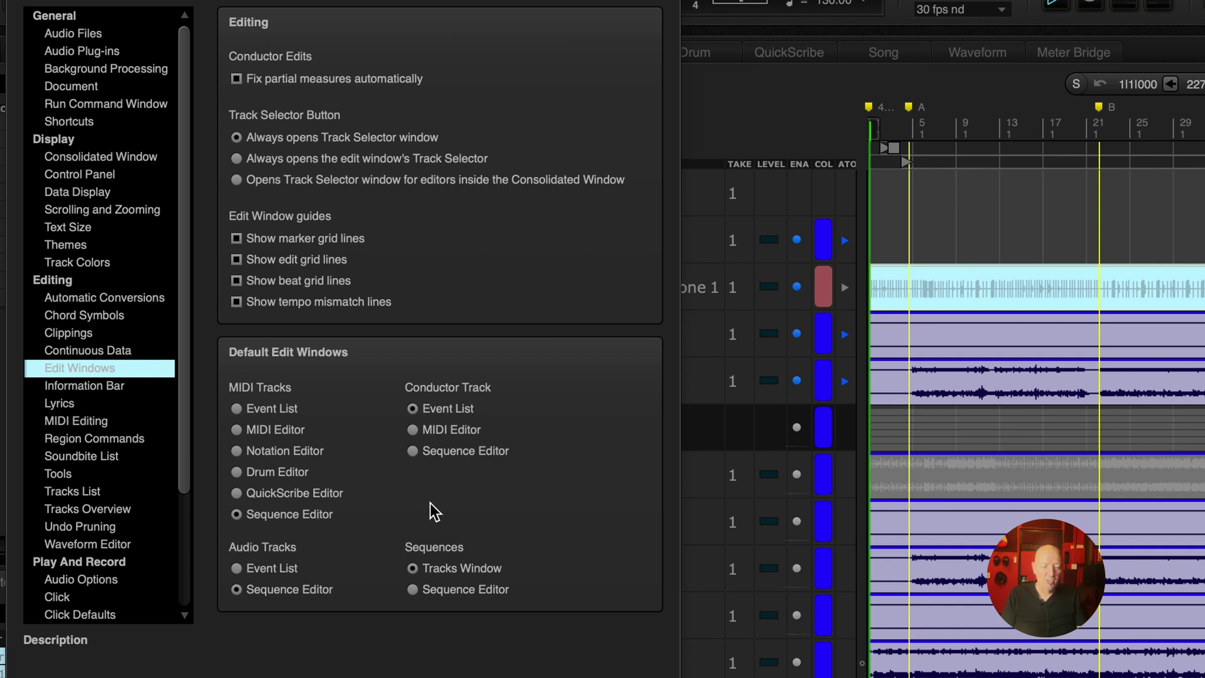
click(311, 640)
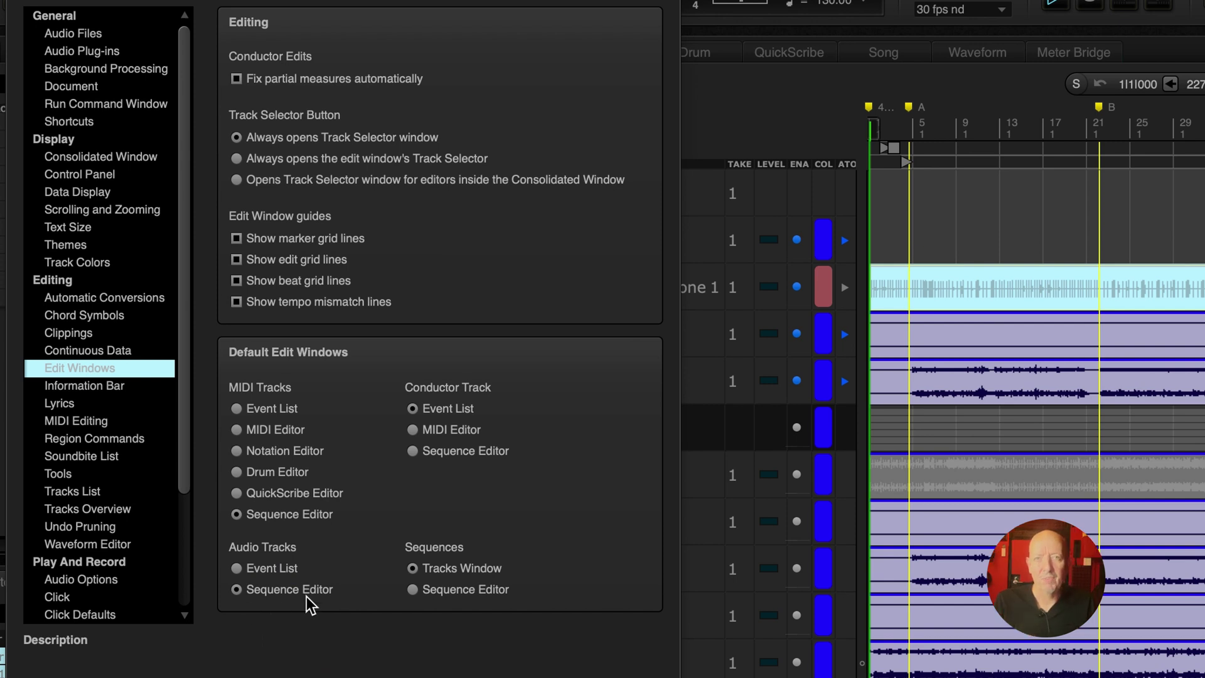
click(259, 554)
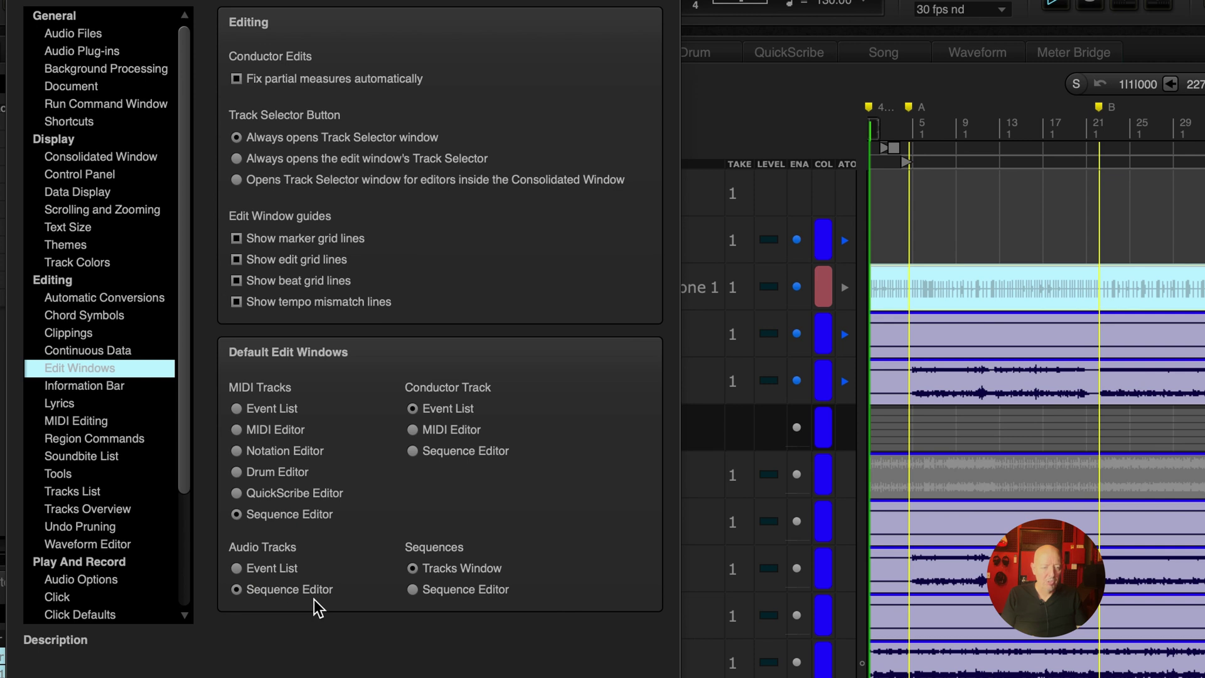
click(487, 410)
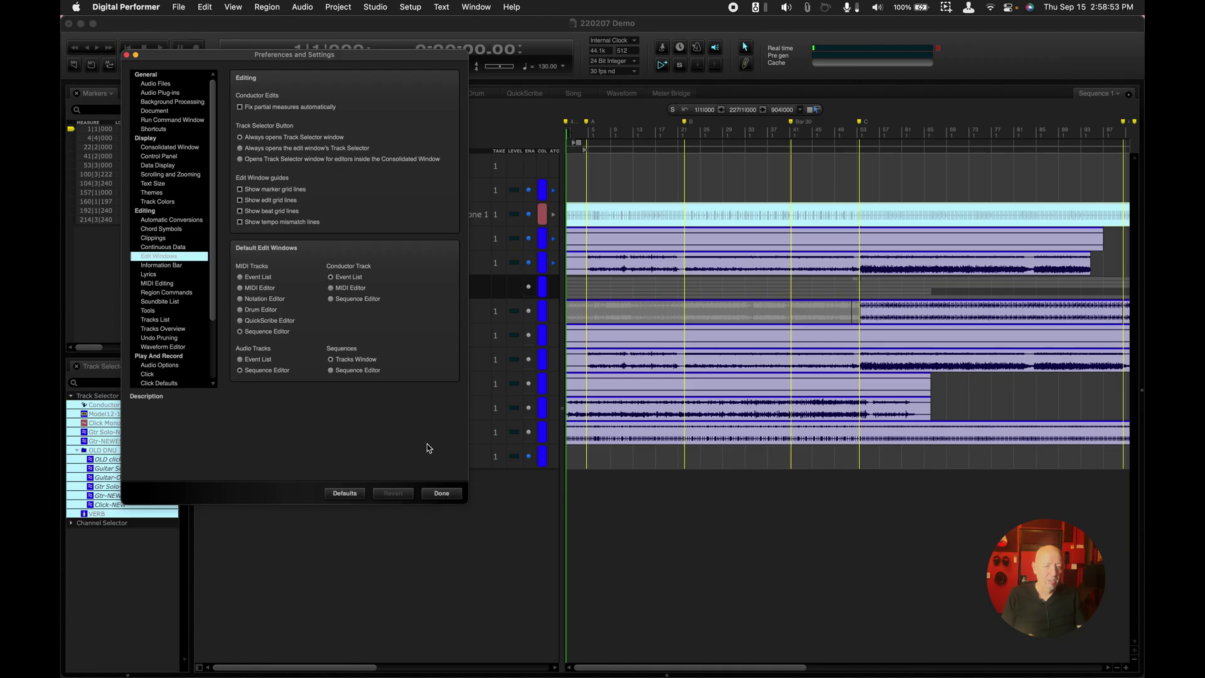
Step: Close Preferences and add a Chunks tab listing the project's sequences
key(Return)
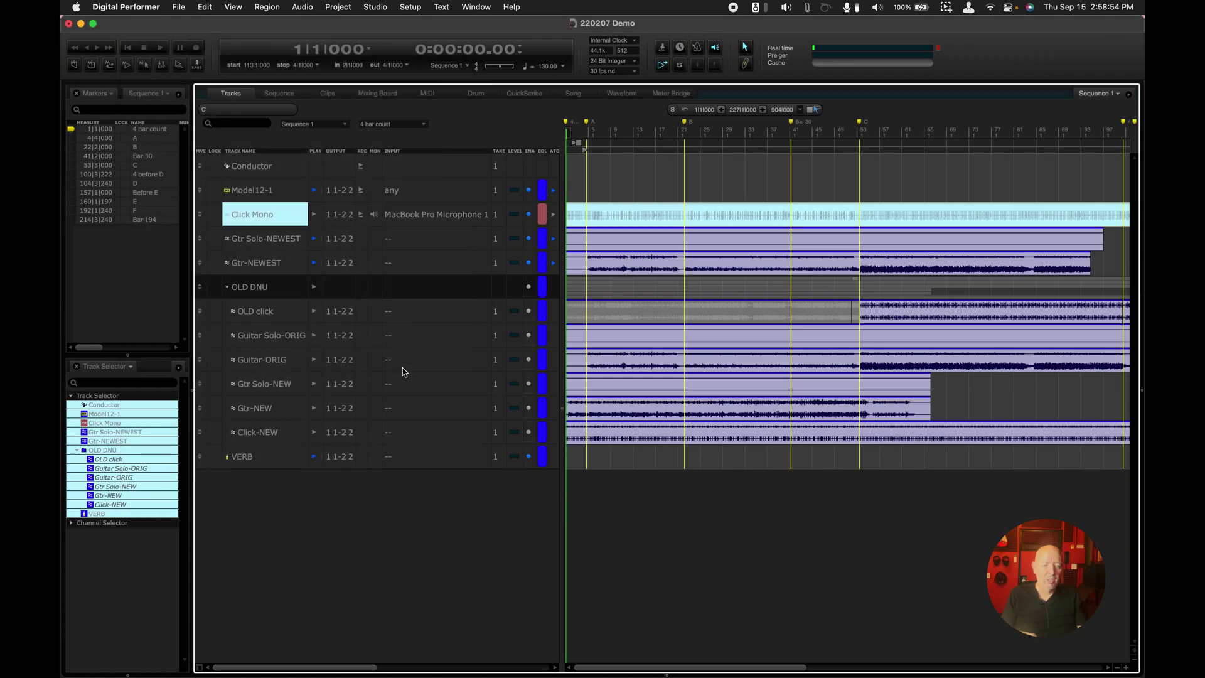
click(113, 94)
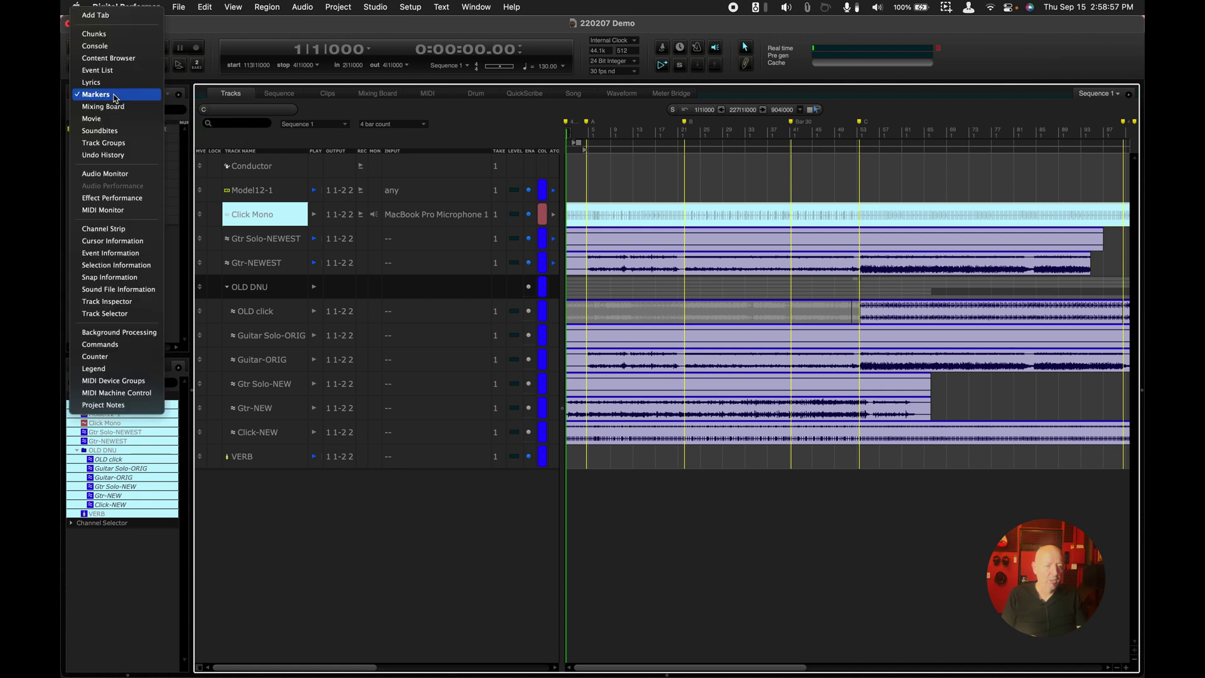
click(132, 35)
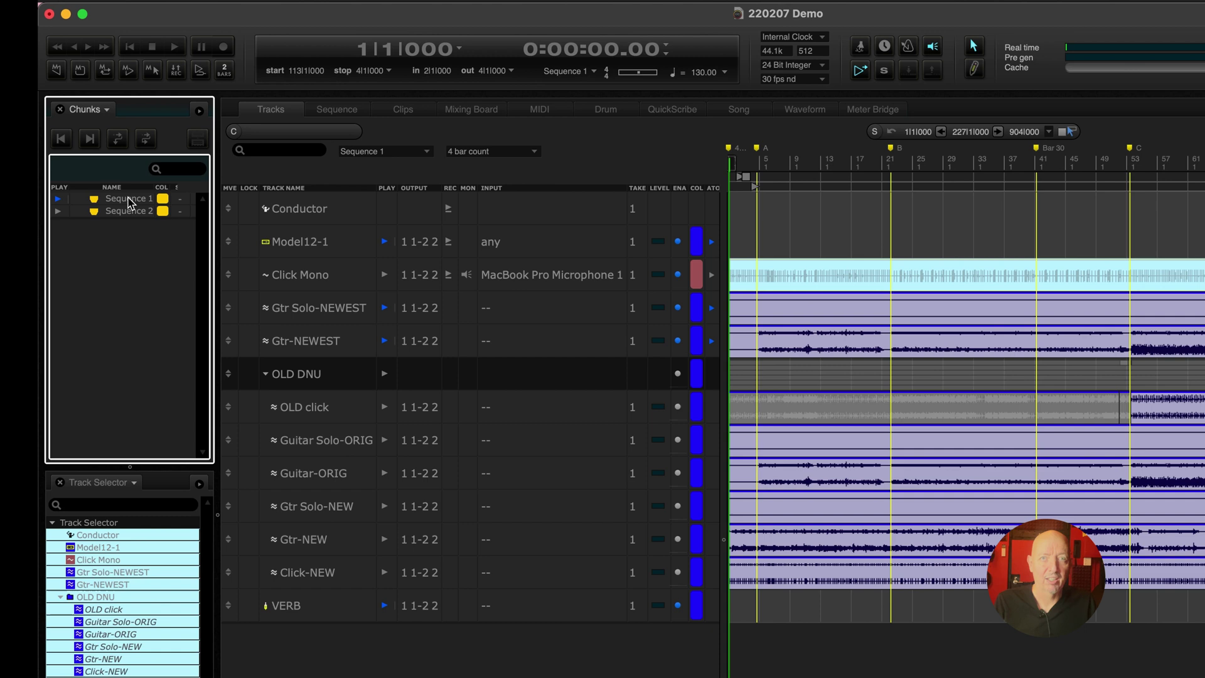
Step: Open Sequence 2 from the Chunks list, then reopen Sequence 1 in the edit window
click(123, 207)
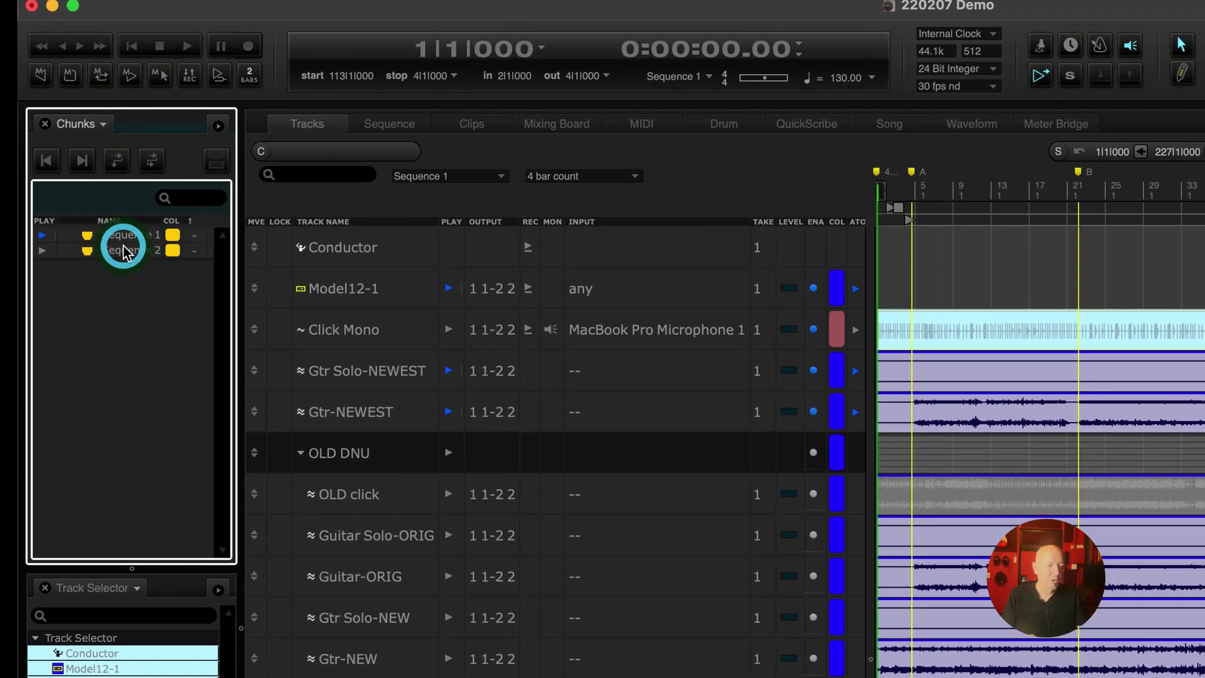
double_click(125, 250)
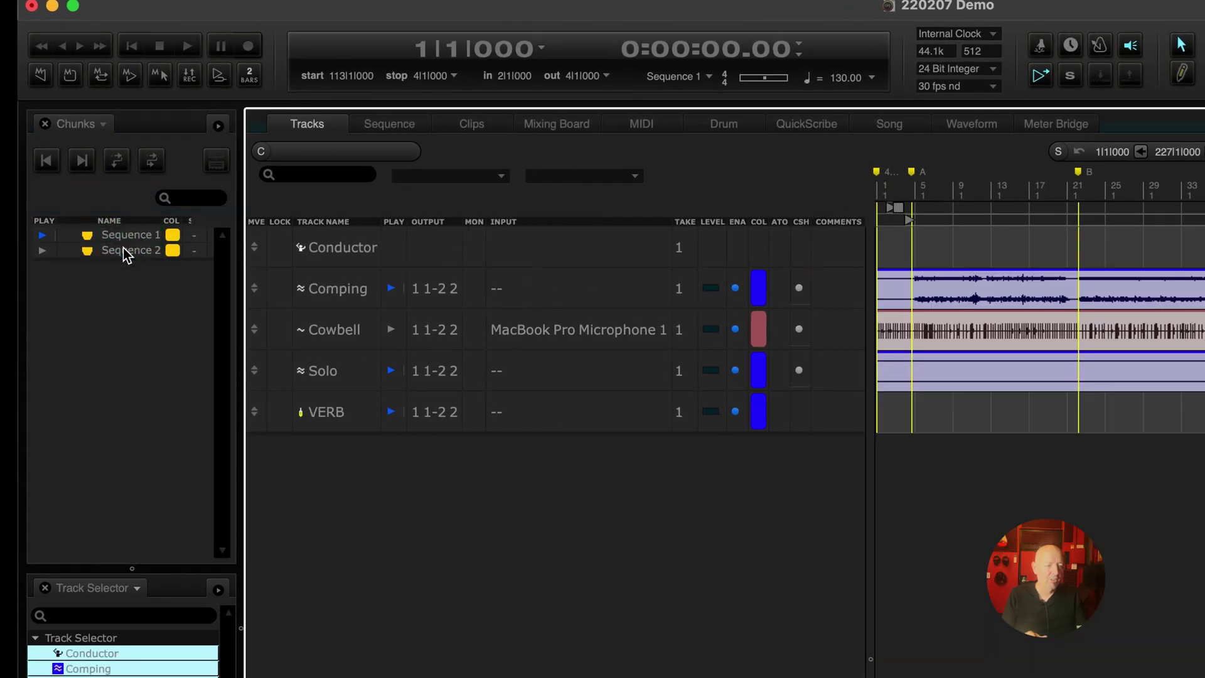
click(869, 177)
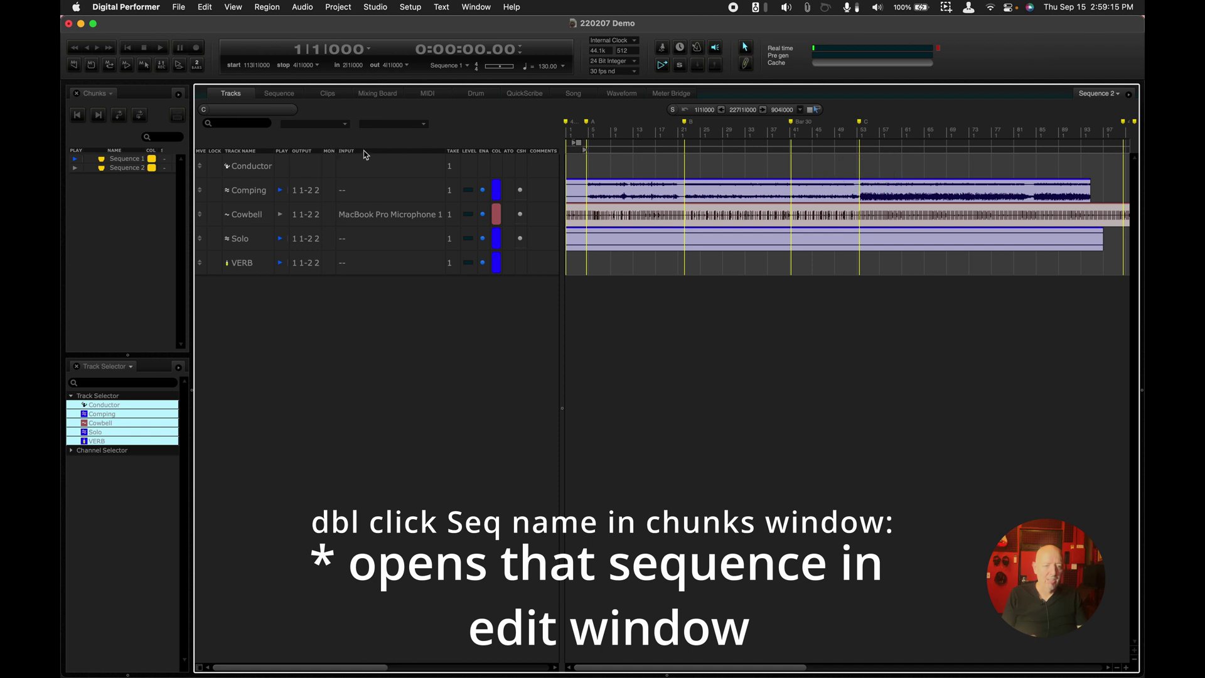
click(122, 157)
double_click(123, 158)
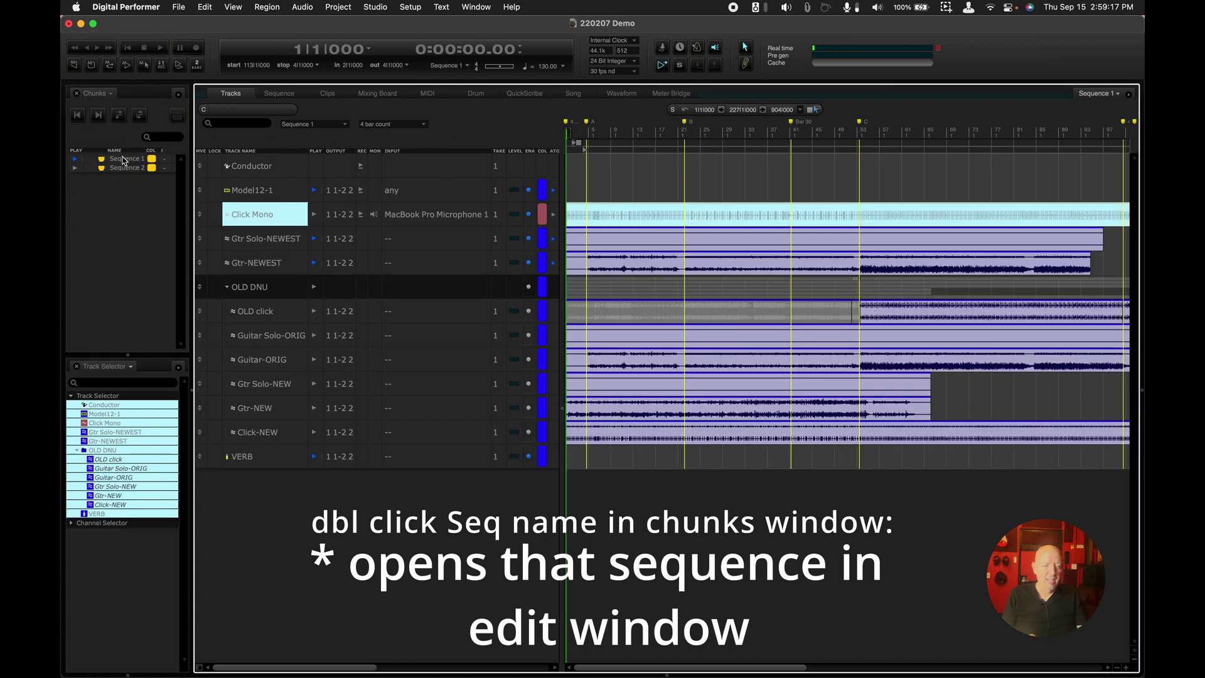
Step: Show the Conductor track's marker list, then open Gtr Solo-NEWEST in the Sequence editor and return
click(103, 216)
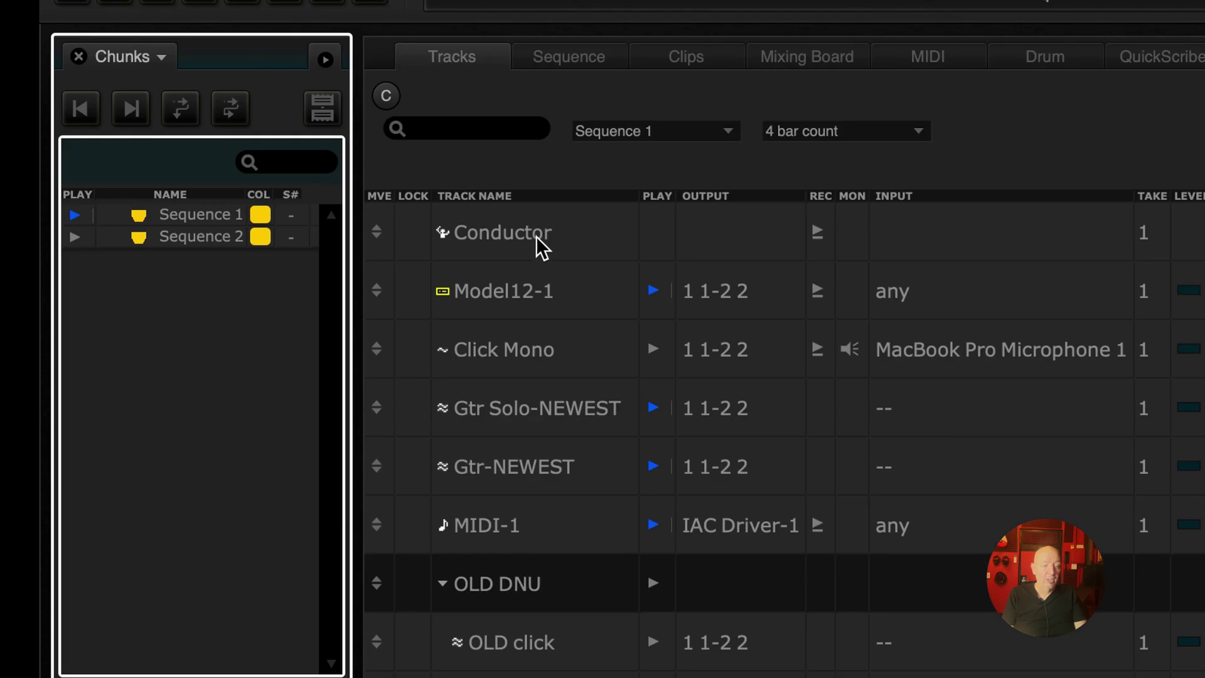
click(265, 167)
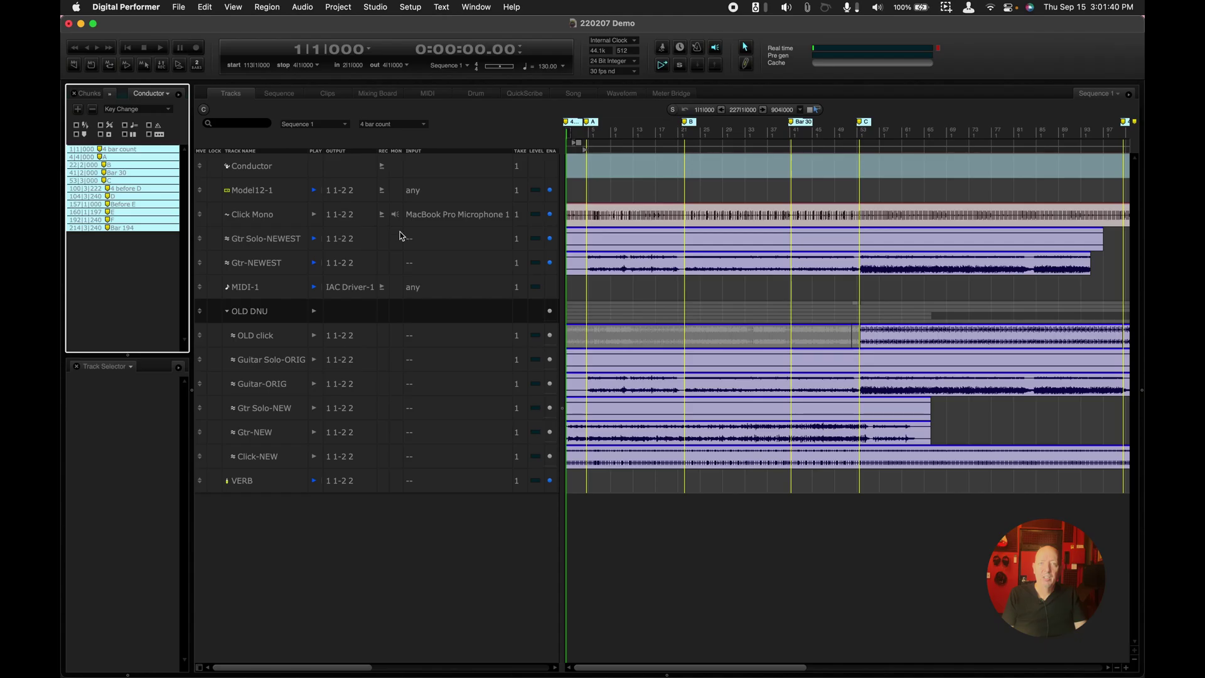
click(517, 350)
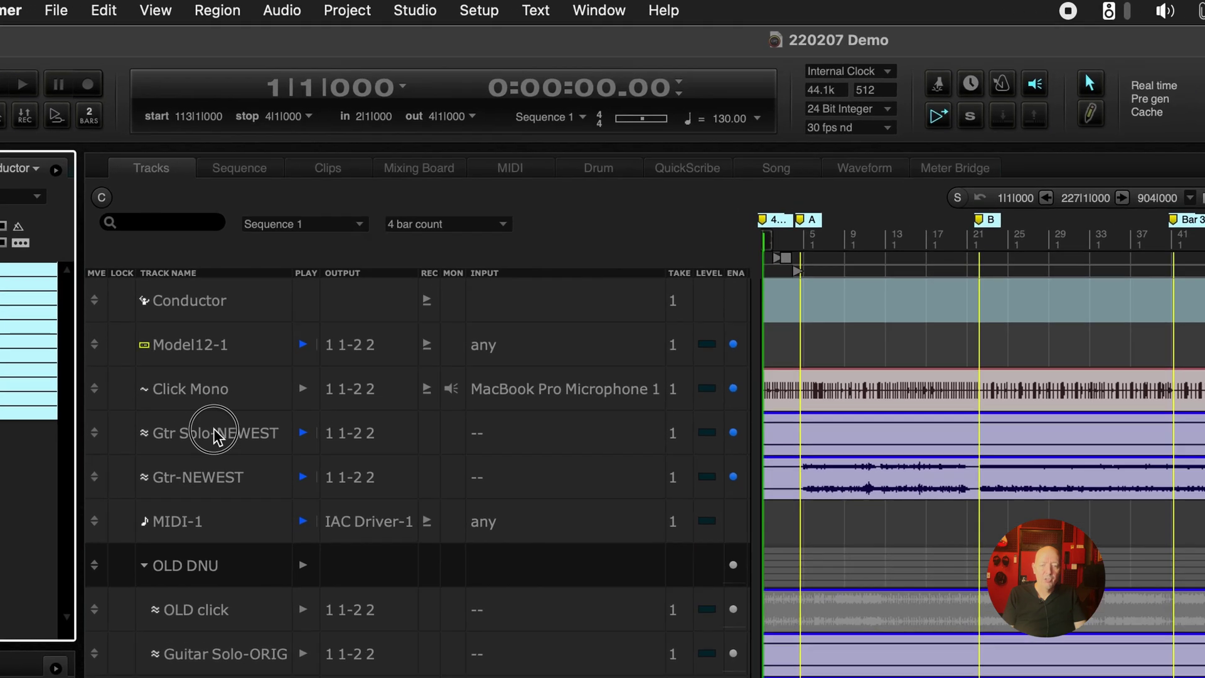
double_click(243, 316)
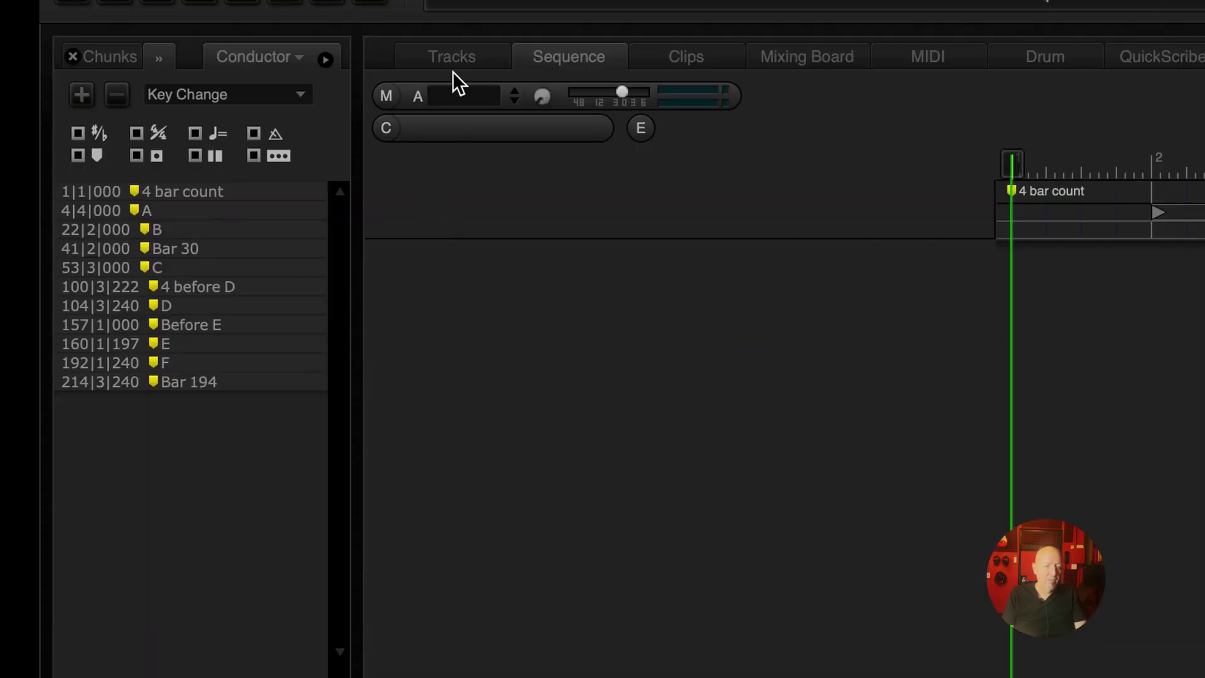
click(456, 57)
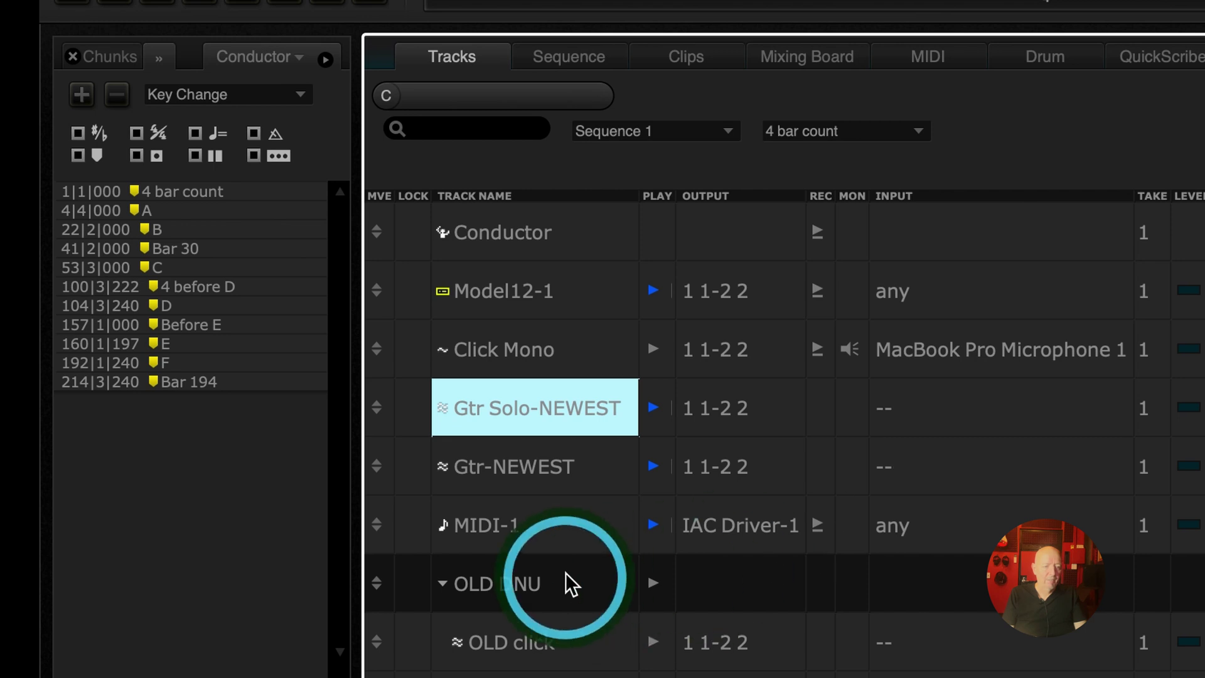
Step: Open MIDI-1 in the Sequence editor, return with Shift-T, then open Model12-1's instrument window
double_click(548, 520)
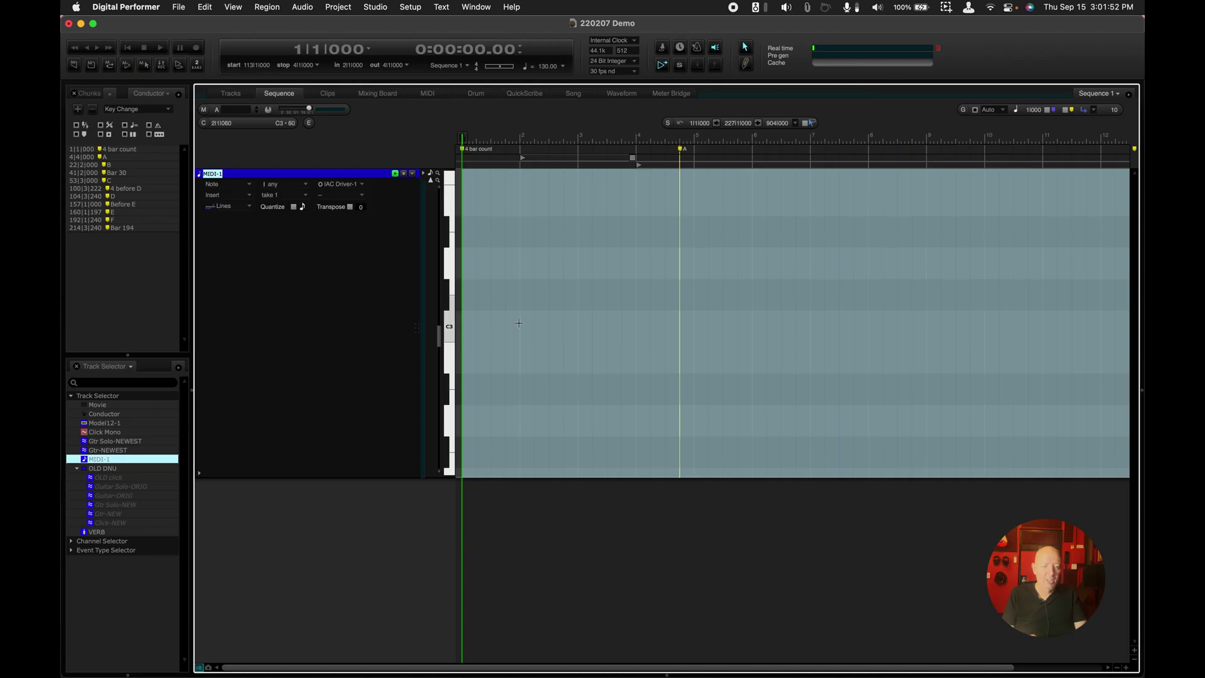
key(shift+t)
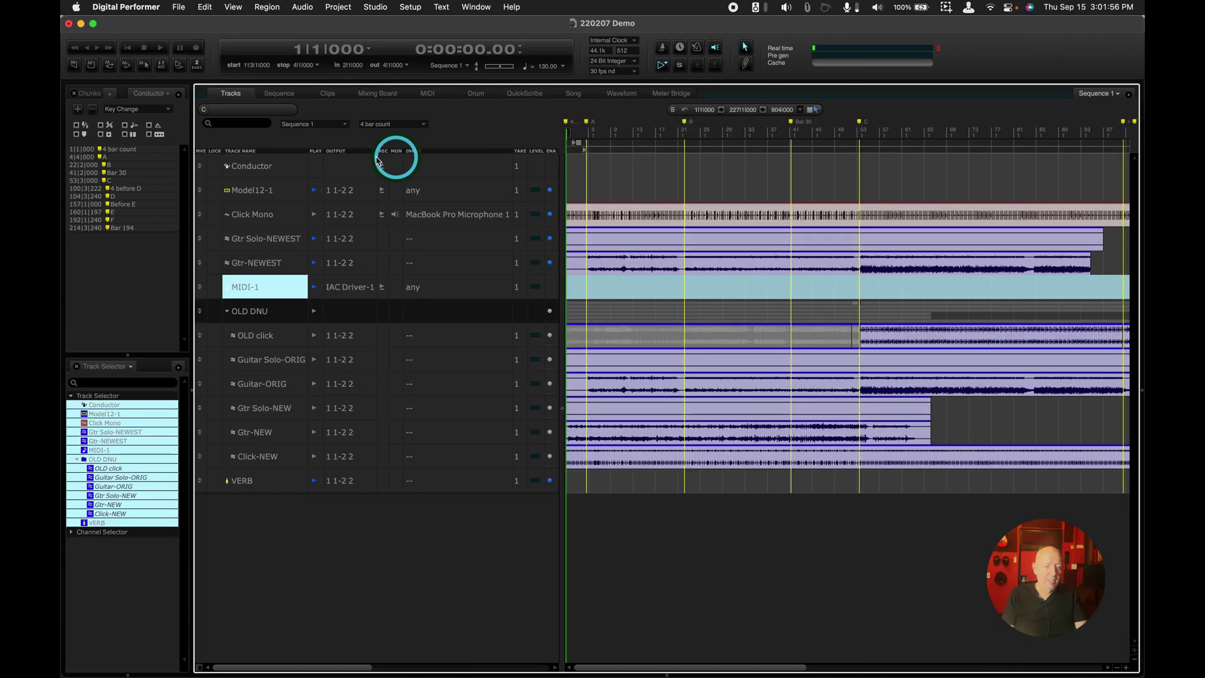
double_click(275, 195)
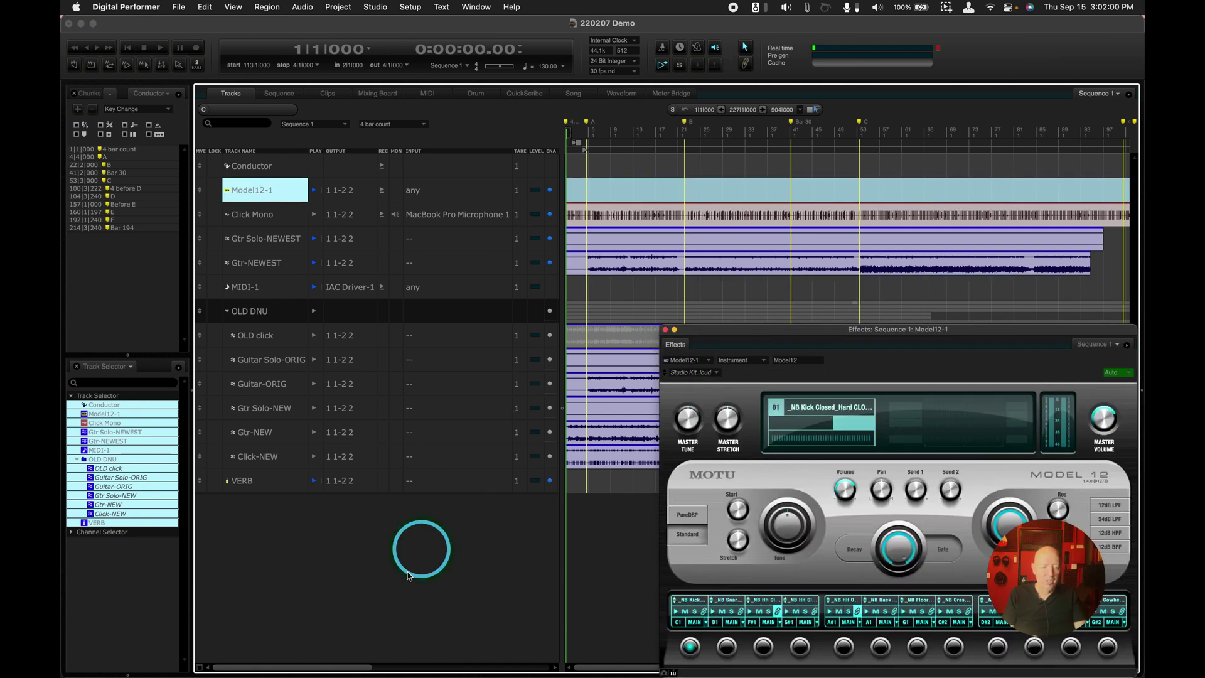
Step: Select tracks Model12-1 through MIDI-1 and open them via Open In > MIDI Editor
click(270, 481)
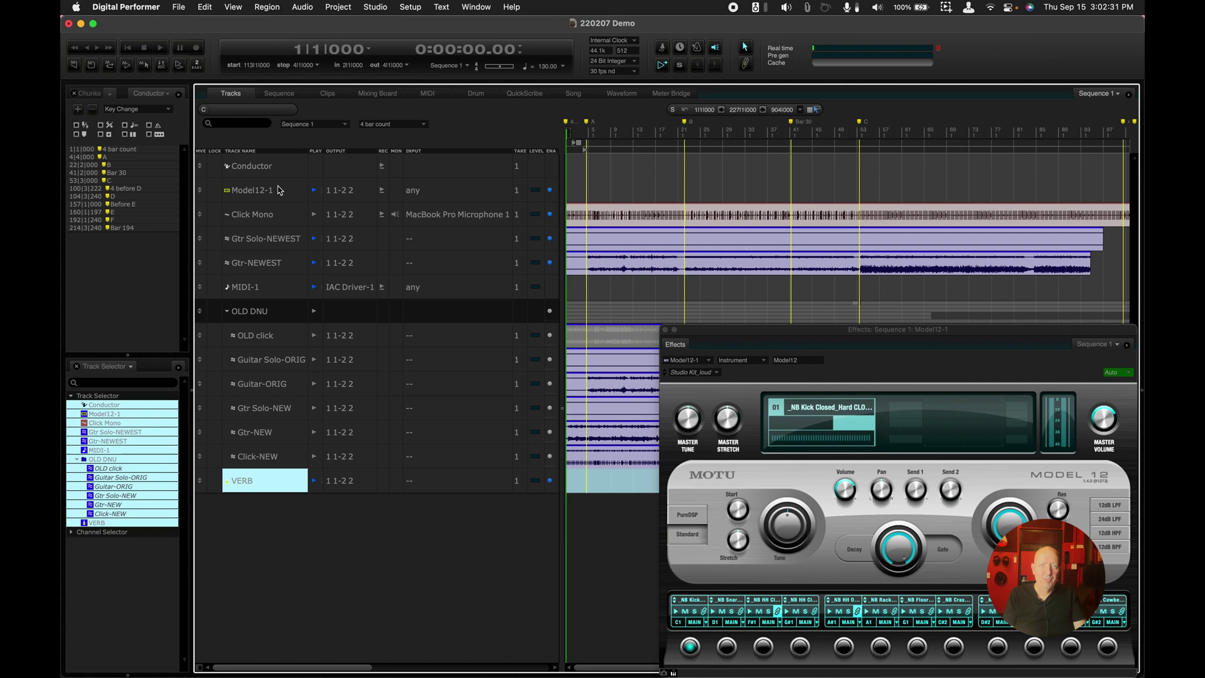
drag(264, 191, 265, 285)
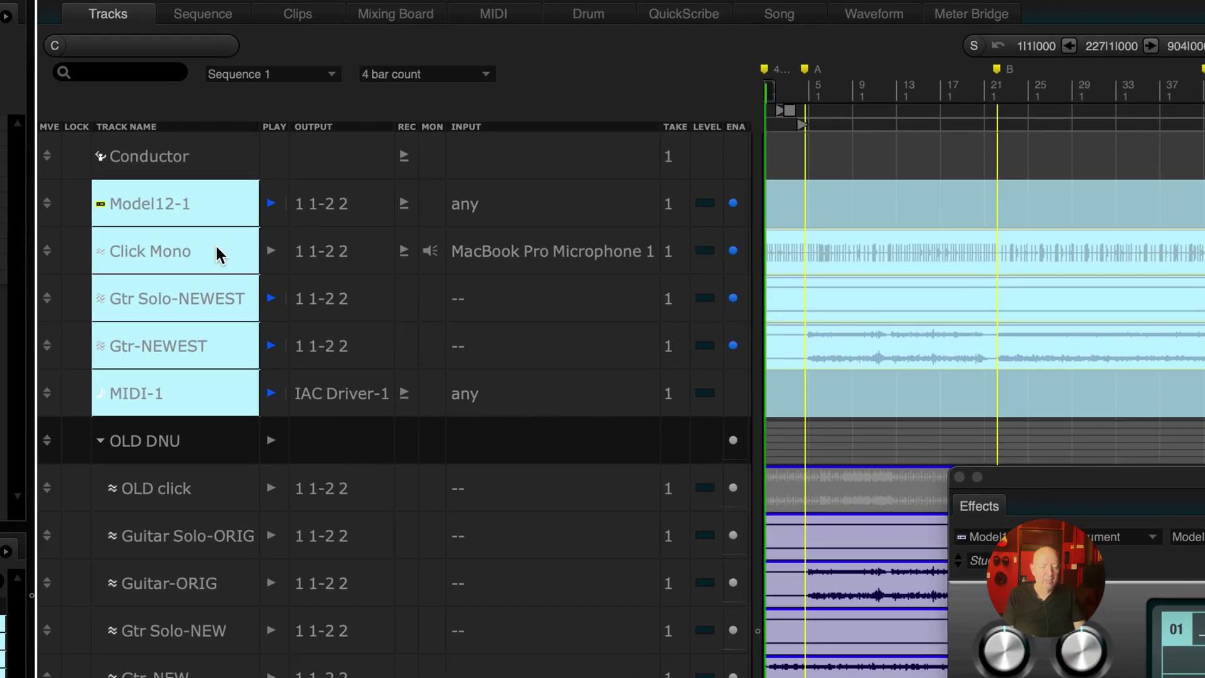
right_click(216, 251)
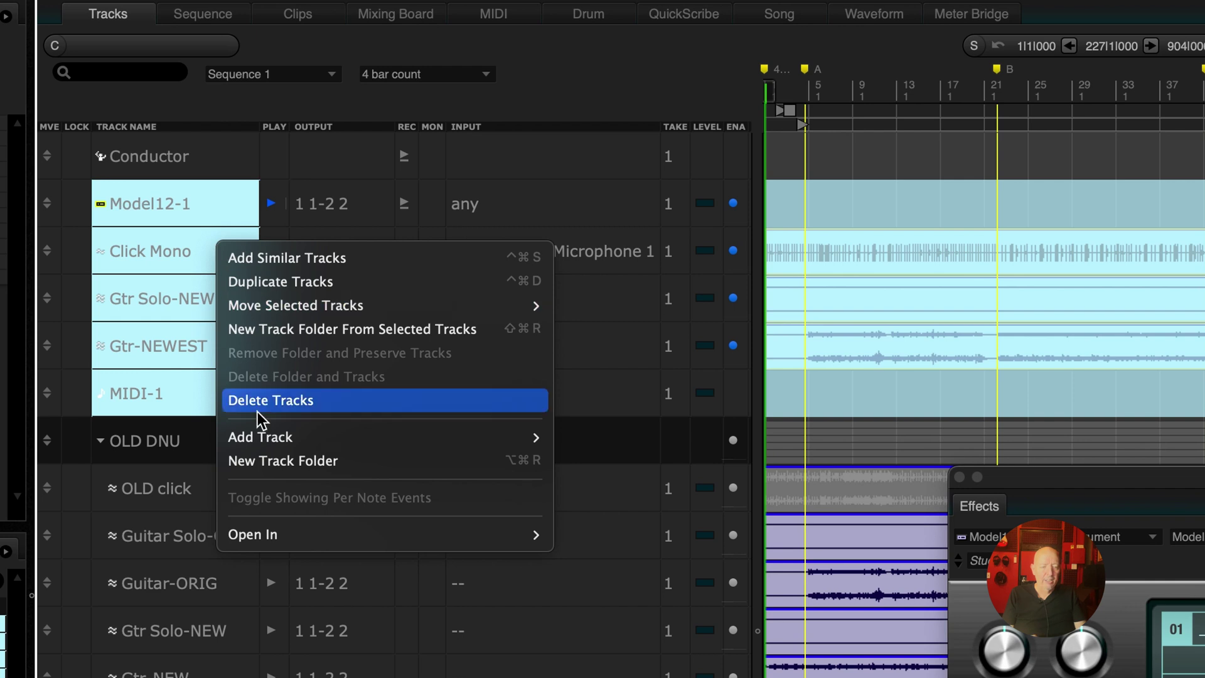
mouse_move(265, 537)
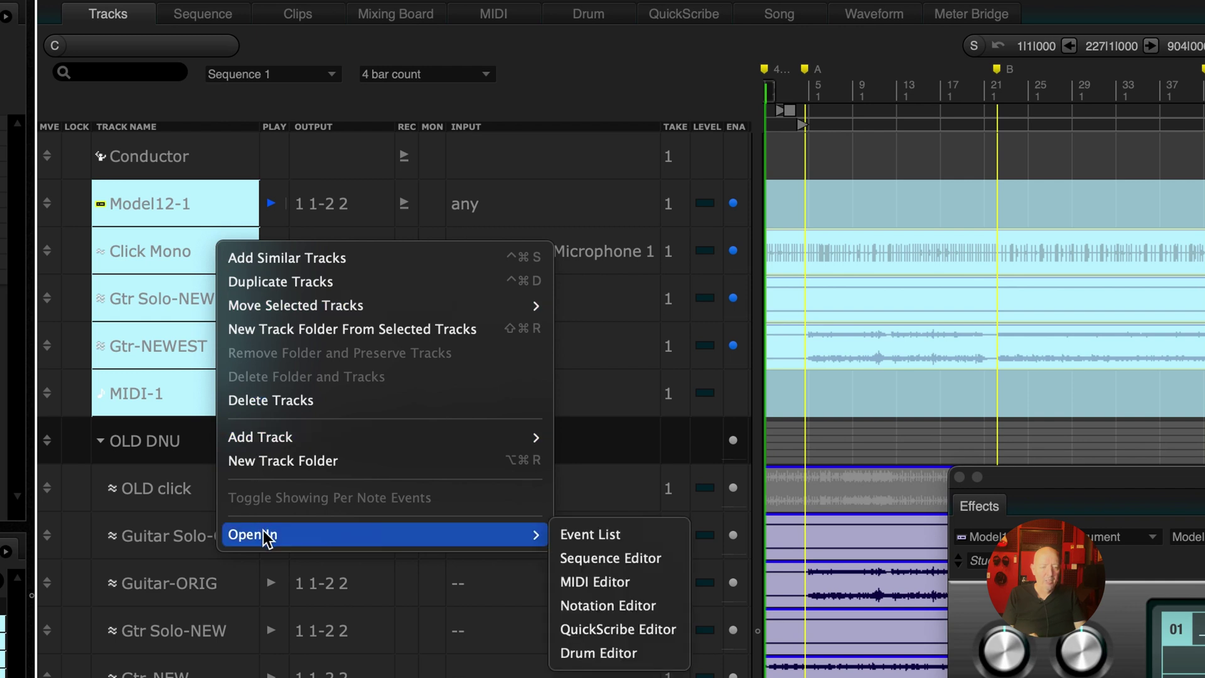
click(608, 586)
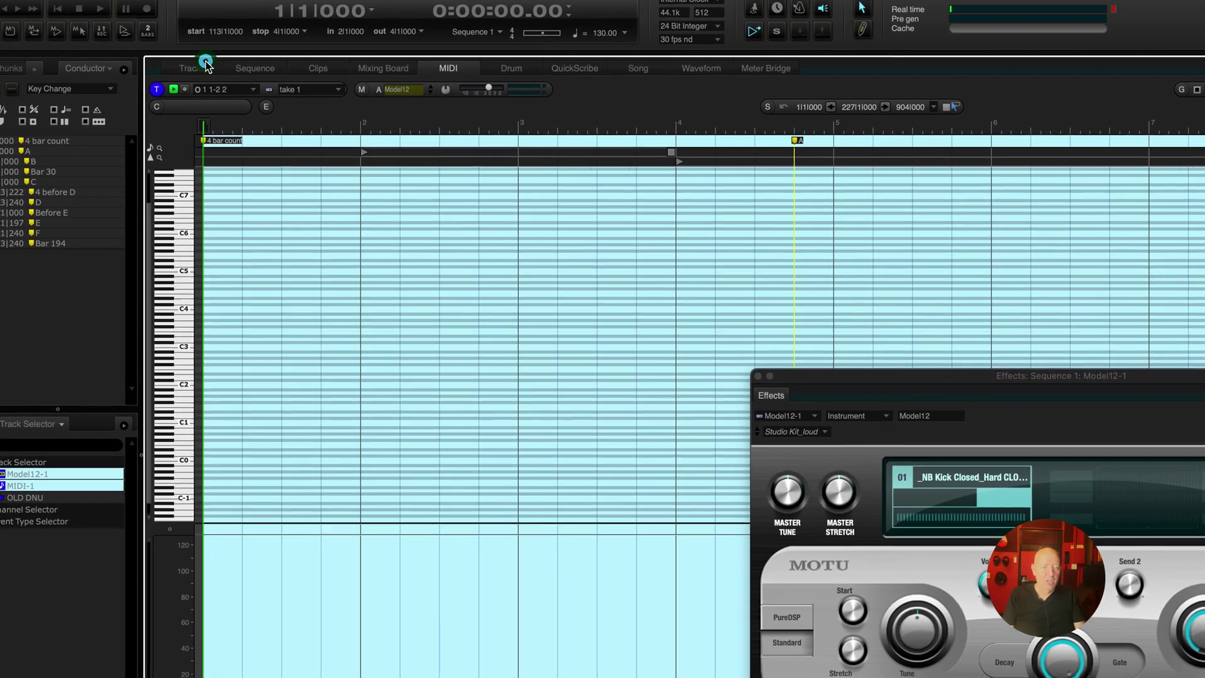
Step: Open the five selected tracks via Open In > Sequence Editor, then return to the Tracks list
click(205, 63)
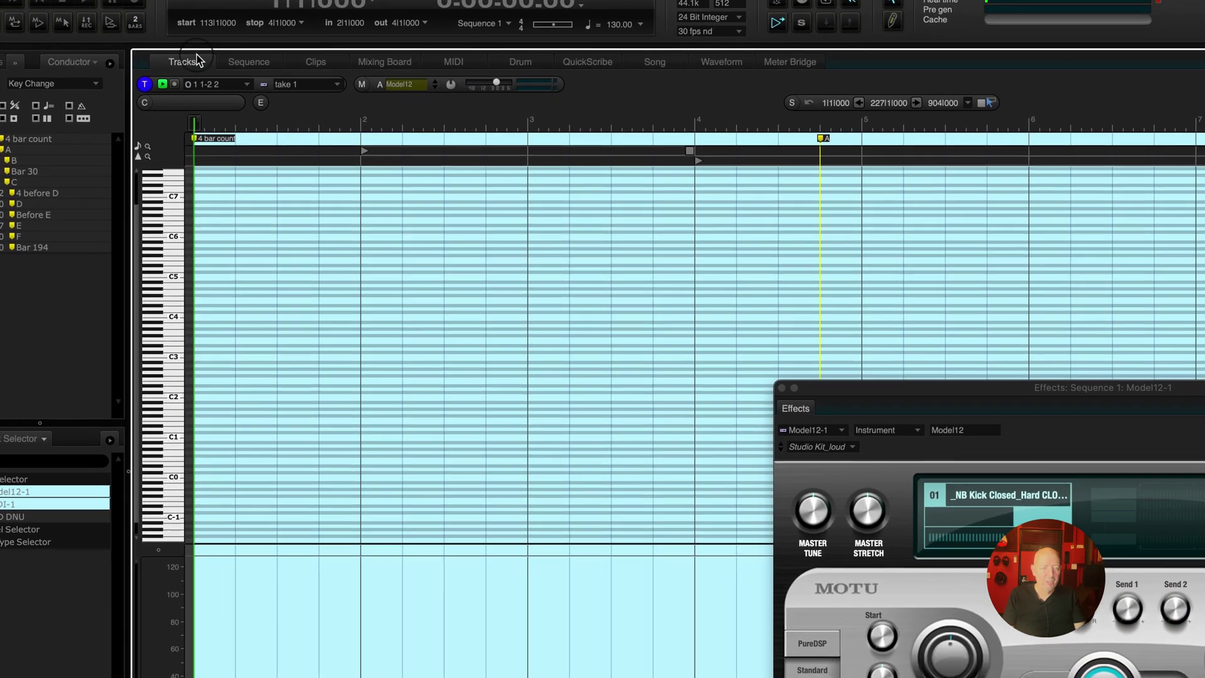
click(227, 268)
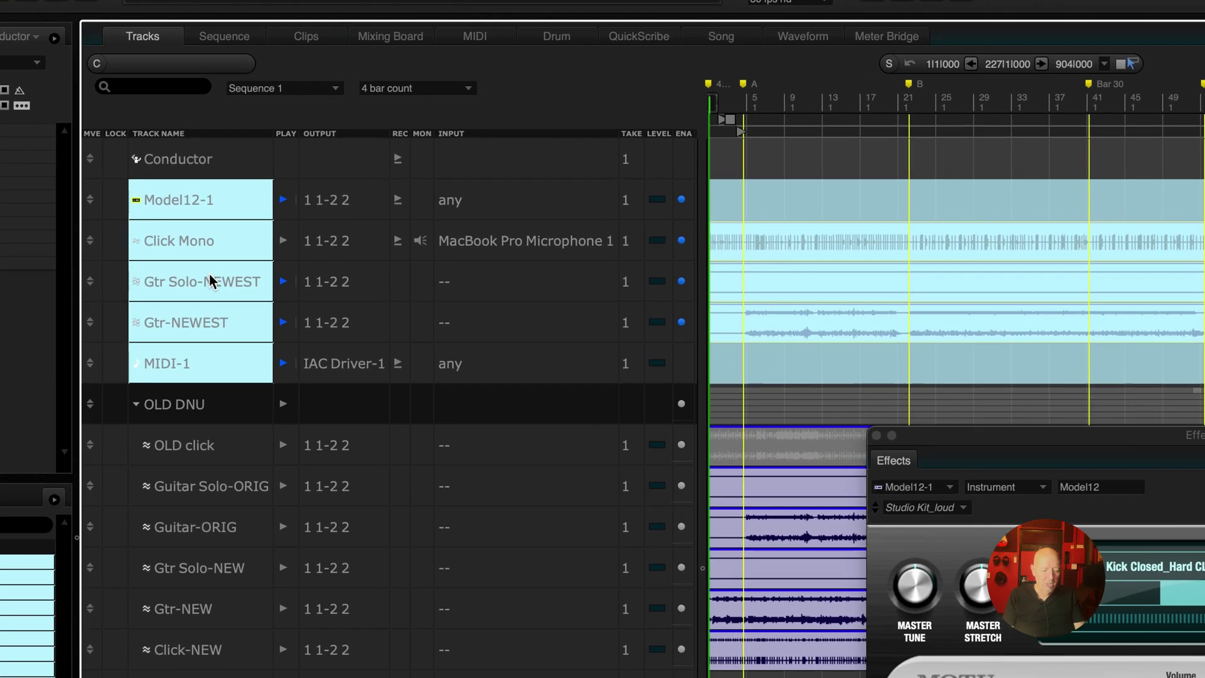
right_click(214, 246)
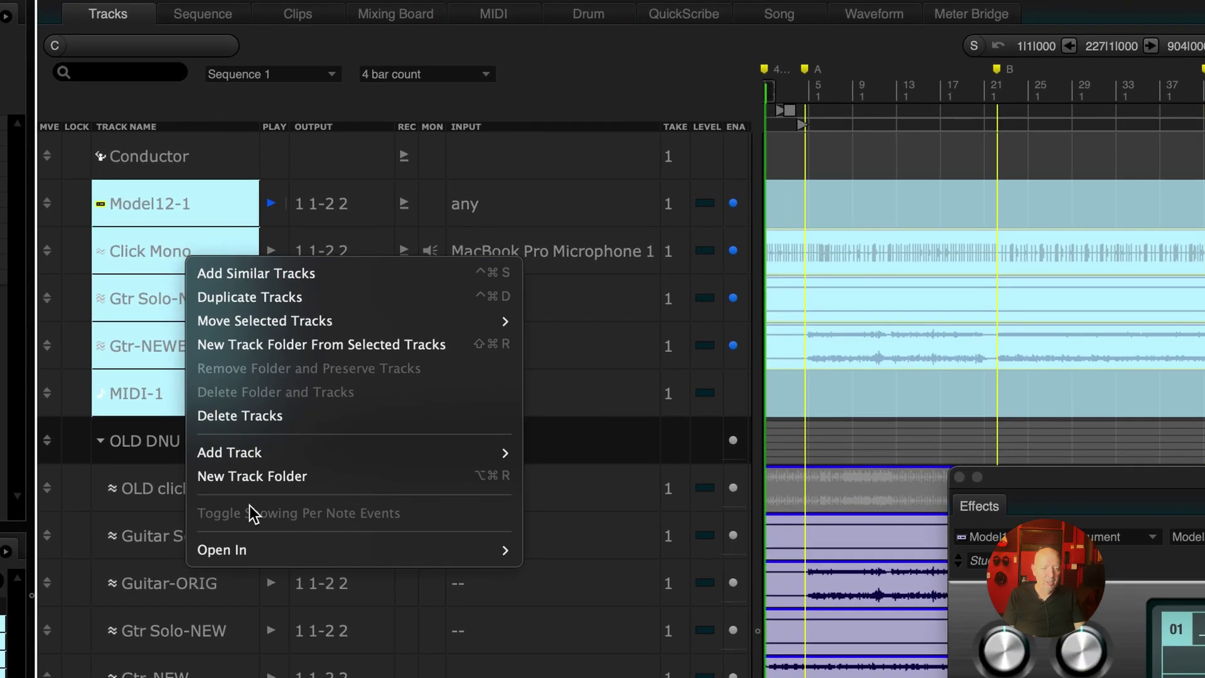
mouse_move(254, 544)
click(606, 572)
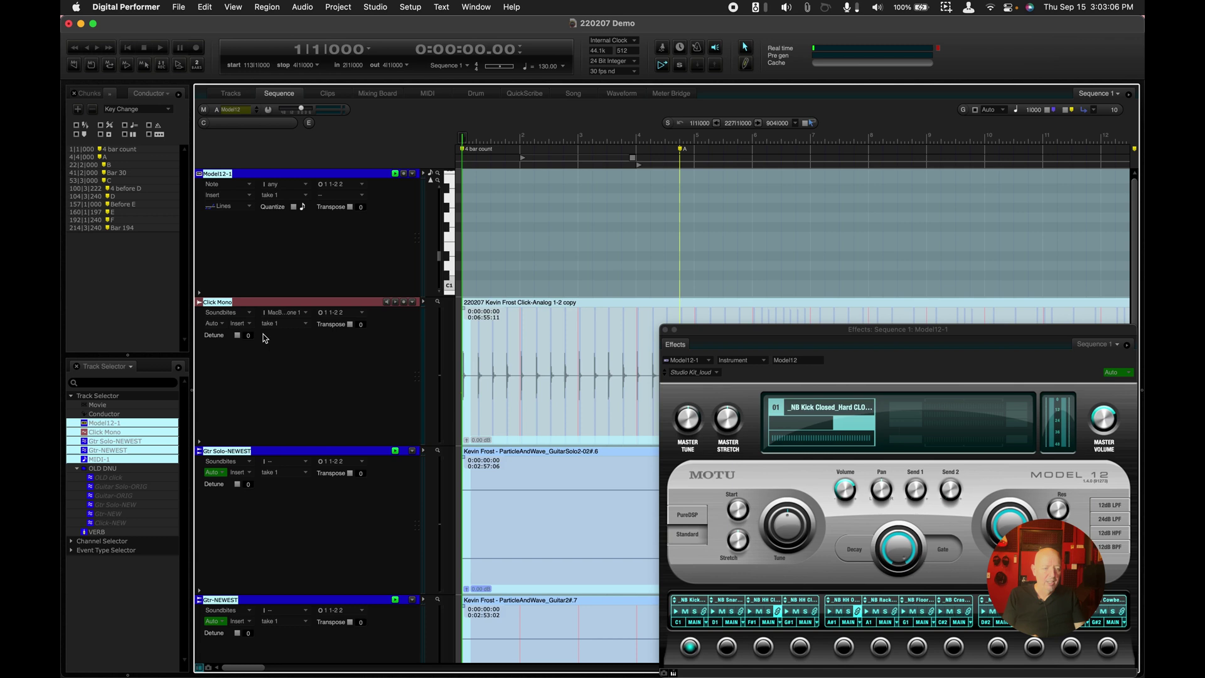
click(231, 93)
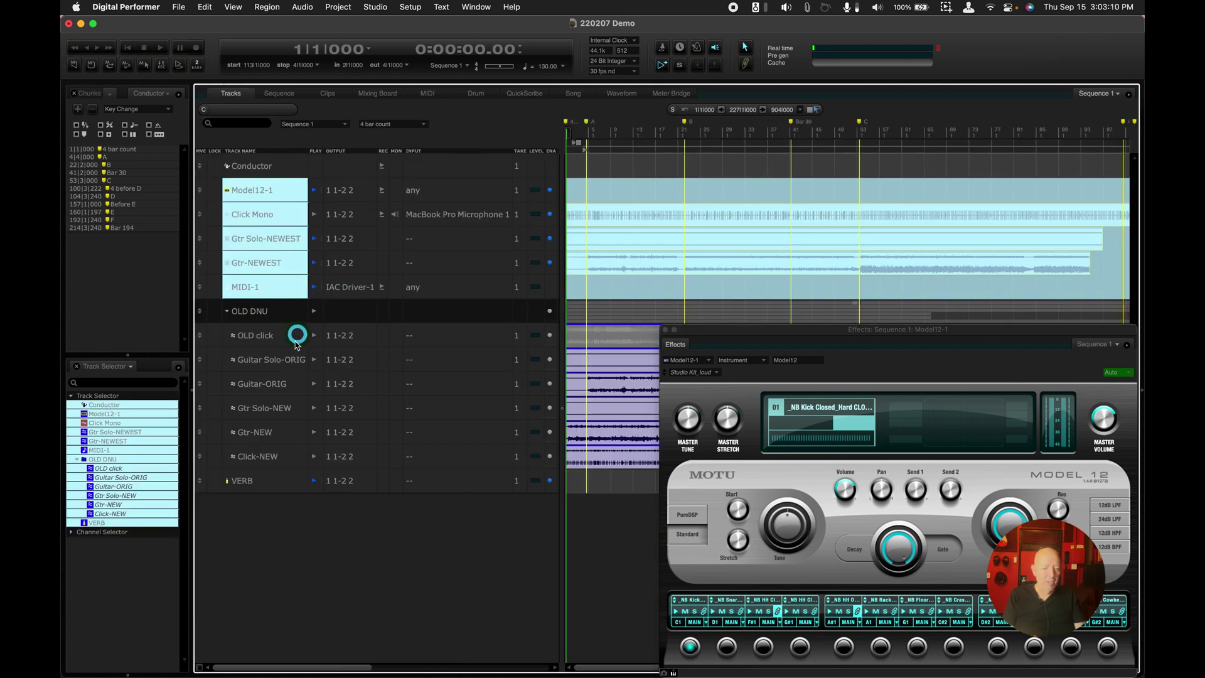
Step: Open the four tracks Guitar Solo-ORIG through Gtr-NEW in the Sequence Editor, then return to Tracks
click(281, 360)
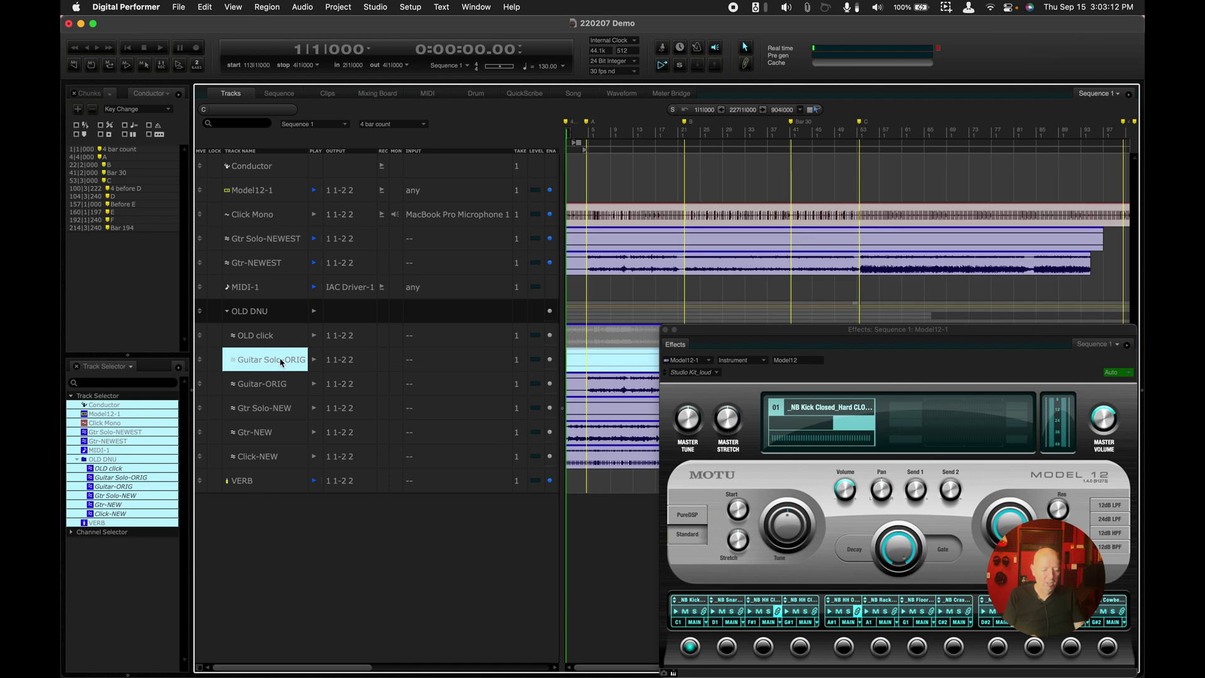
shift+click(283, 431)
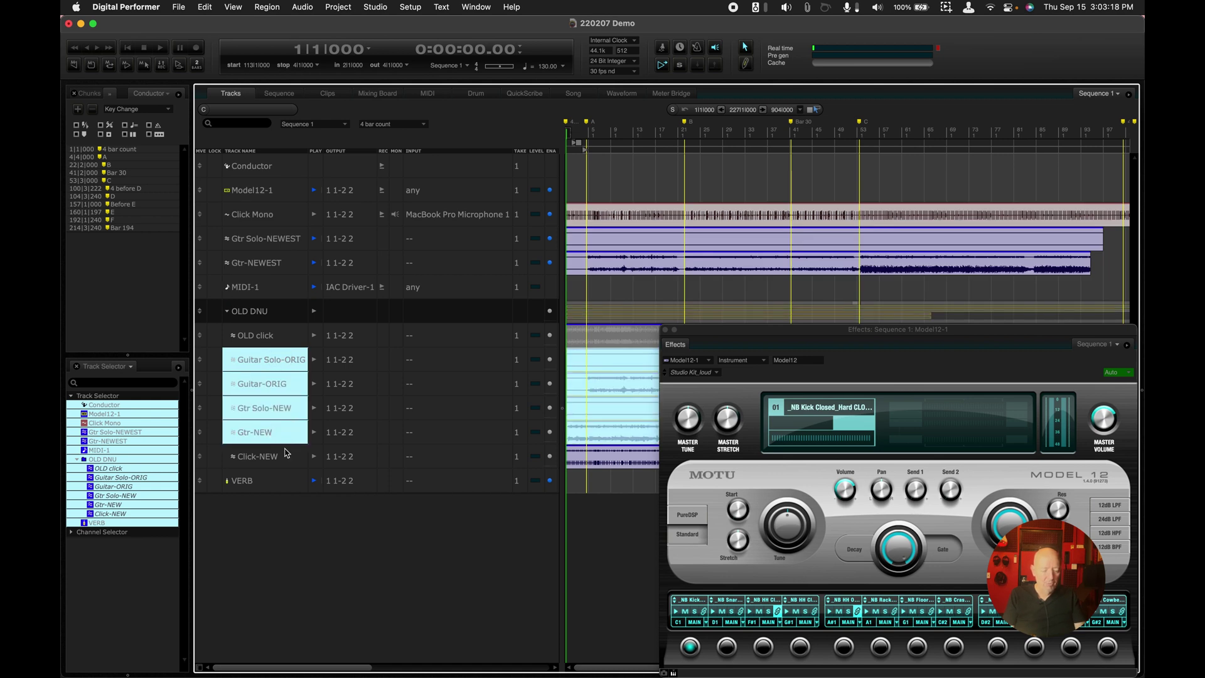
right_click(283, 422)
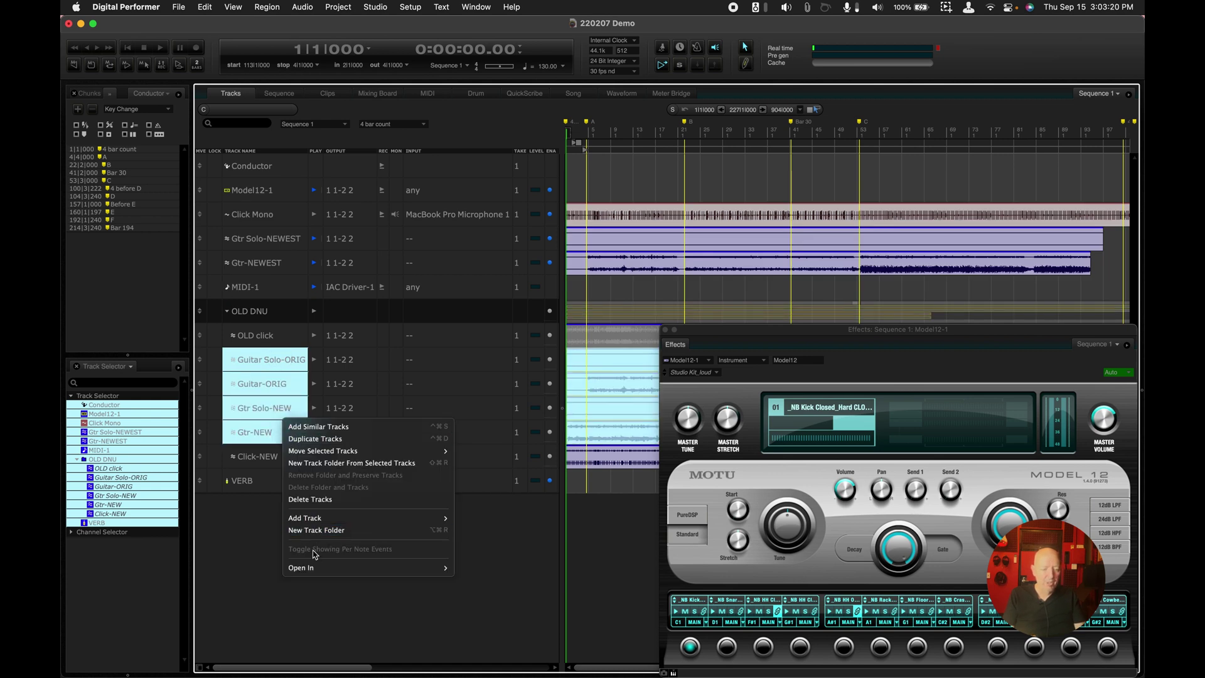
mouse_move(326, 570)
click(484, 581)
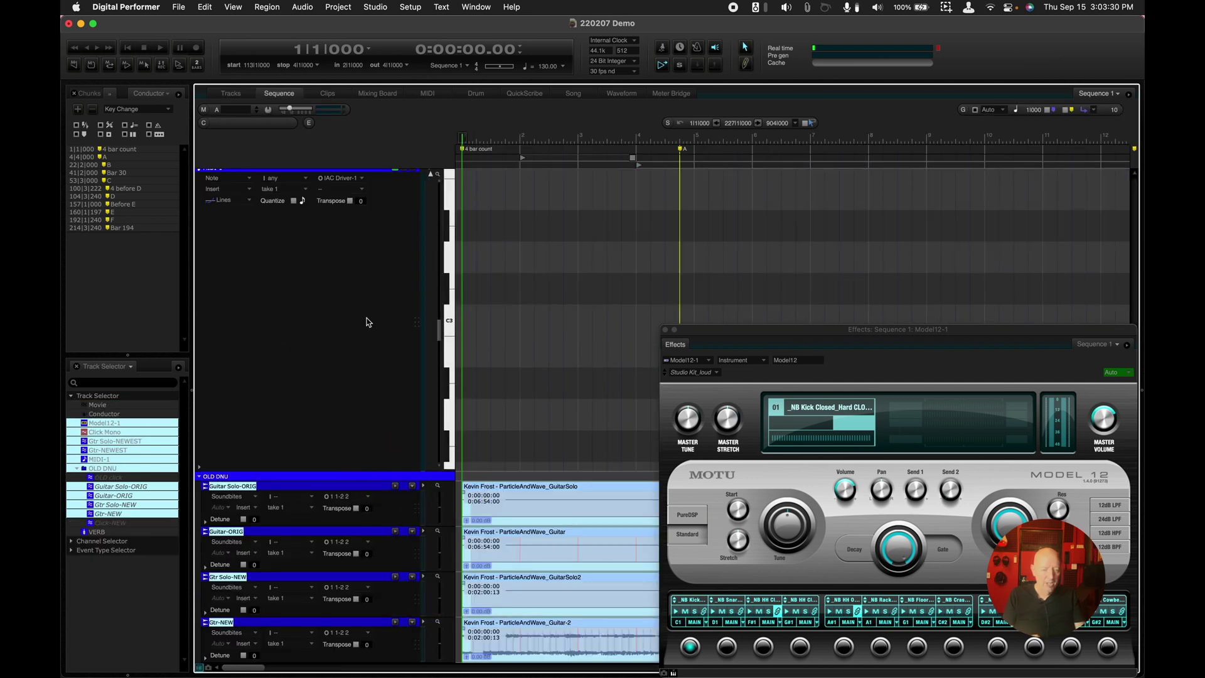
scroll(367, 322, up, 10)
scroll(367, 322, up, 5)
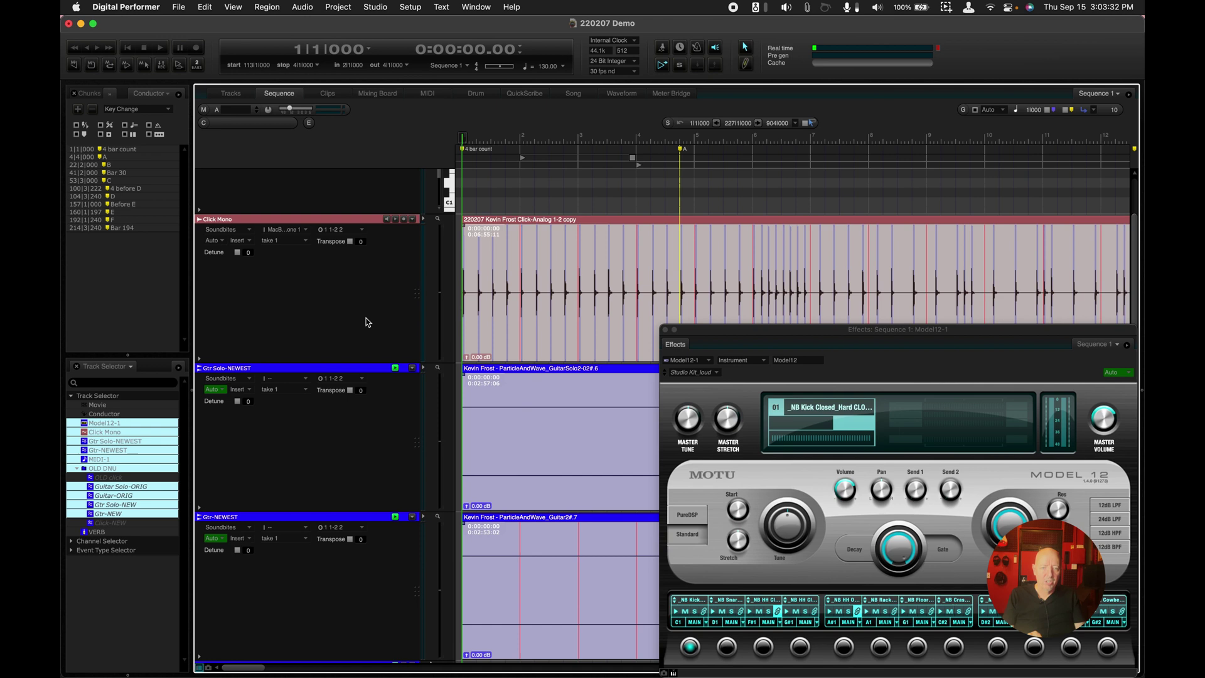
click(399, 314)
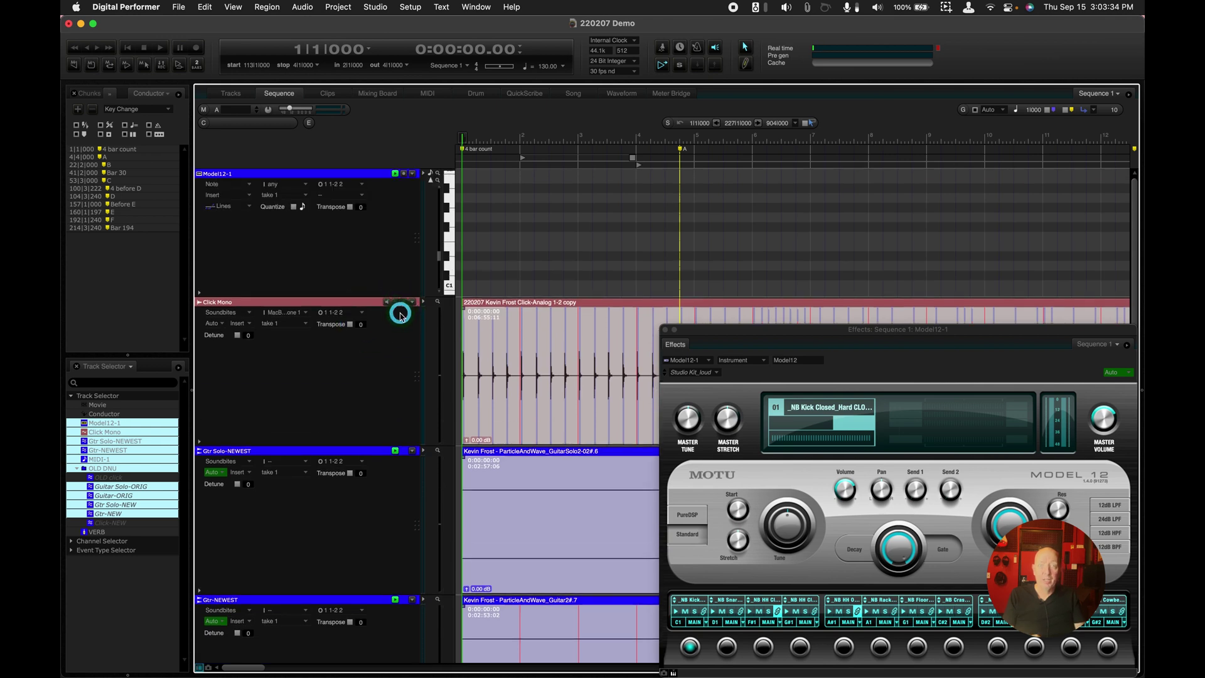
click(231, 93)
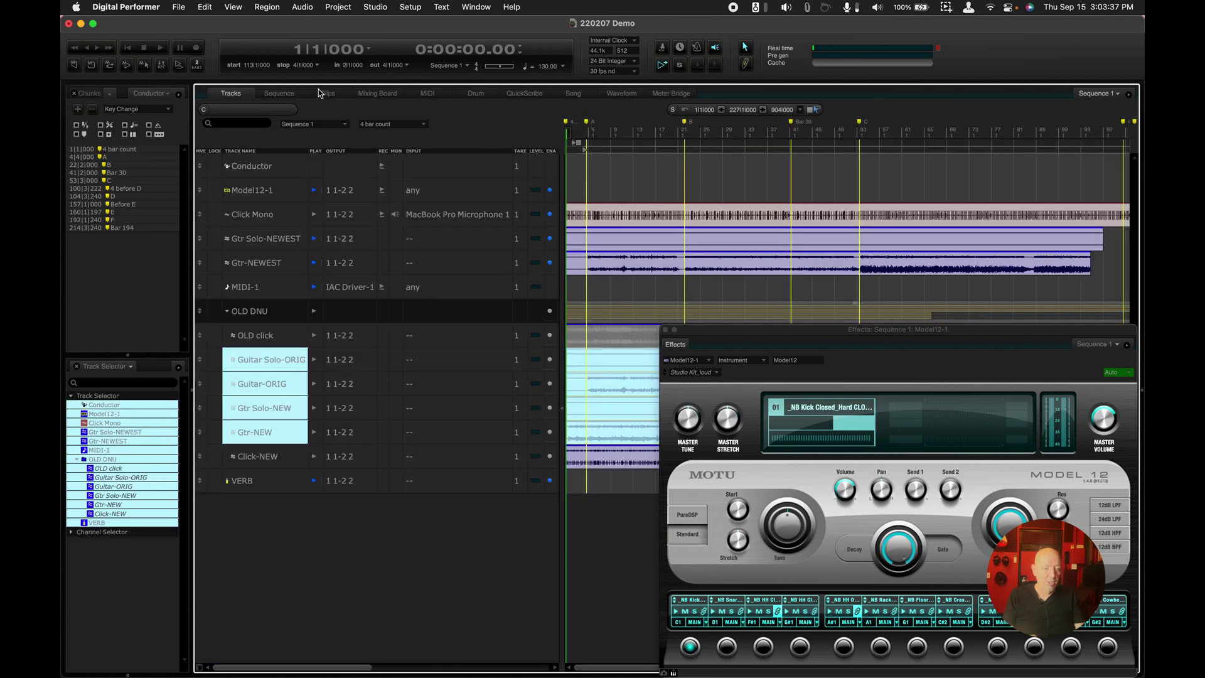
Step: Select the time range from marker B to the Bar 30 marker across all tracks
key(super+Tab)
click(576, 171)
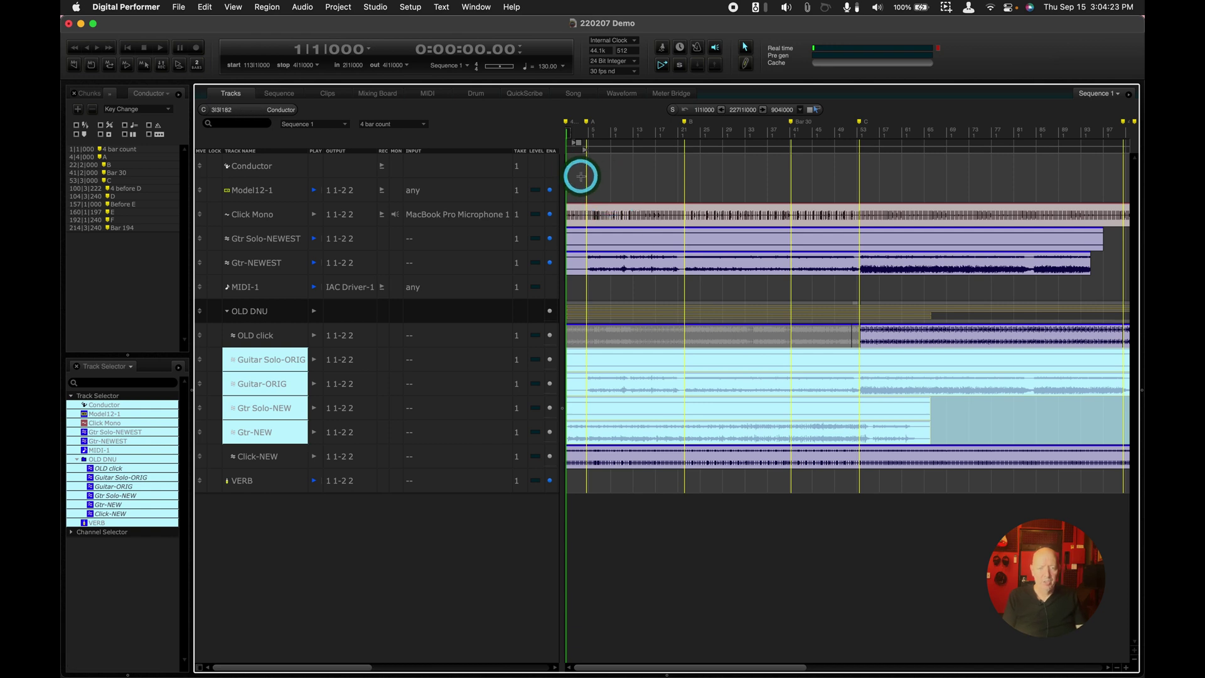
click(569, 131)
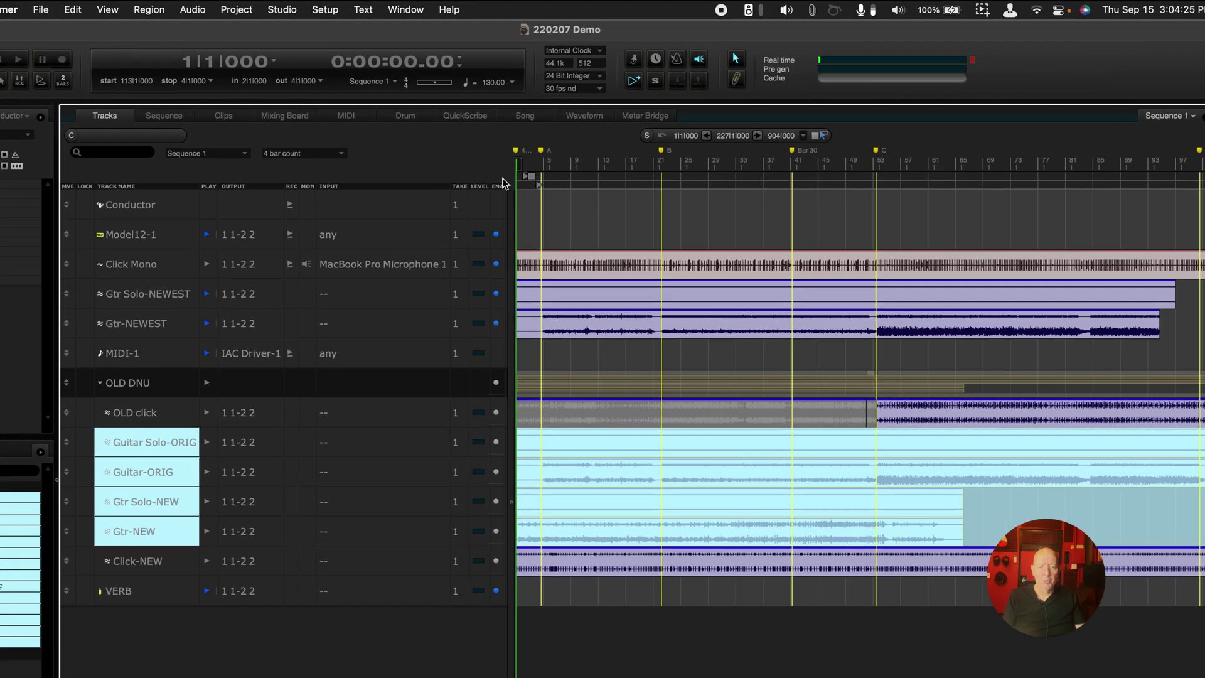
click(680, 123)
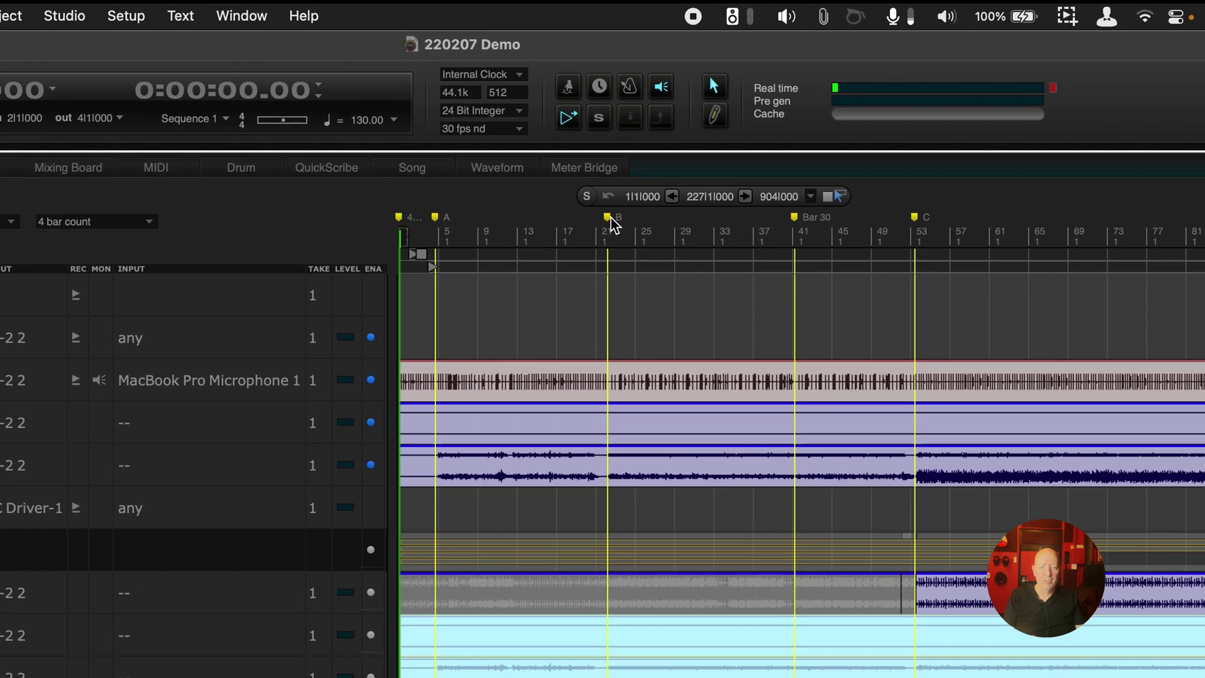
click(630, 201)
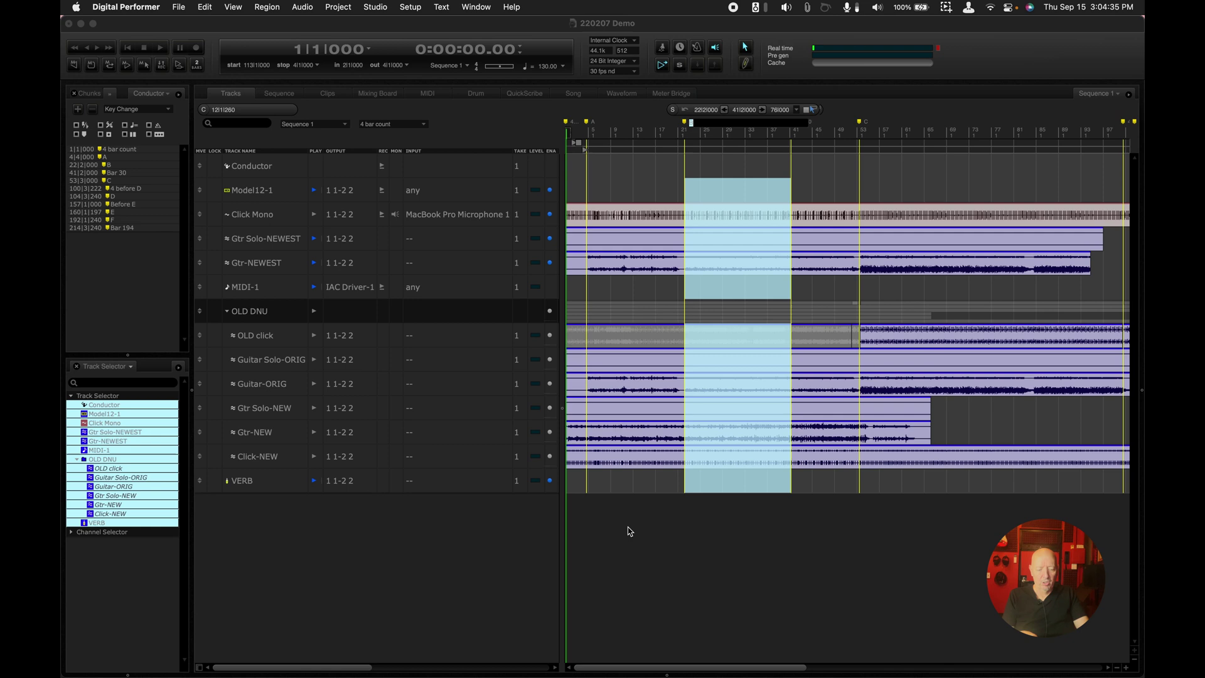
key(Return)
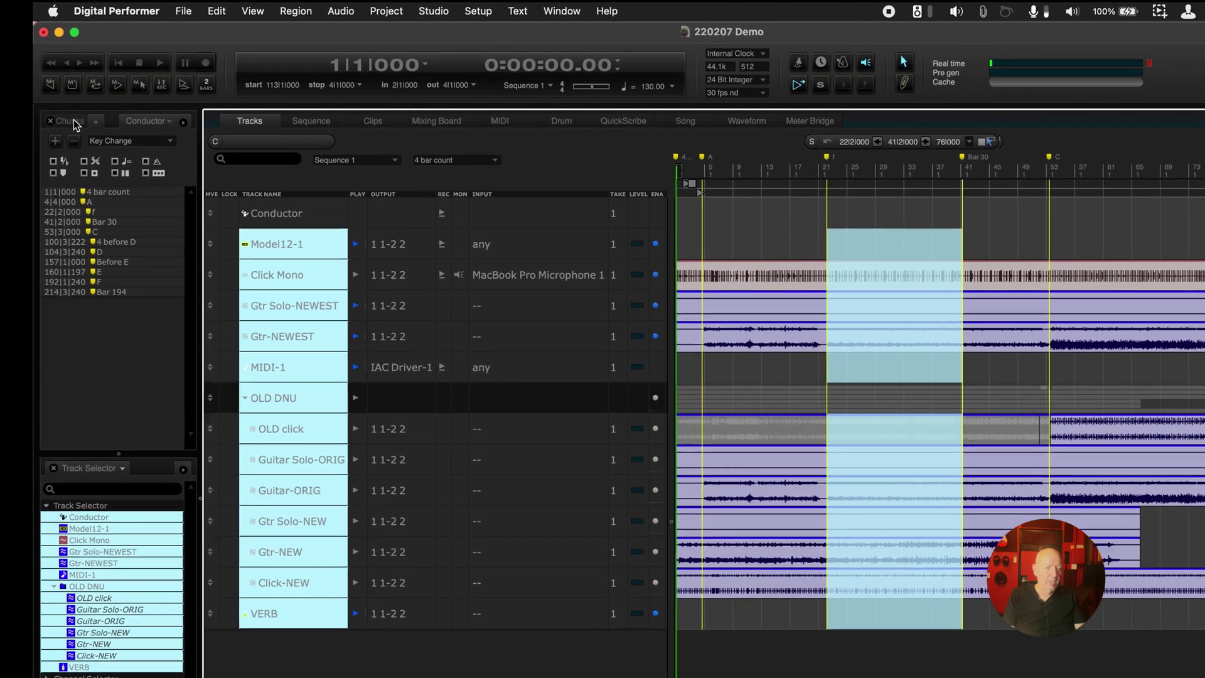
Step: Show the Chunks list, switch to Sequence 2 and edit its name, then refocus Digital Performer
key(shift+c)
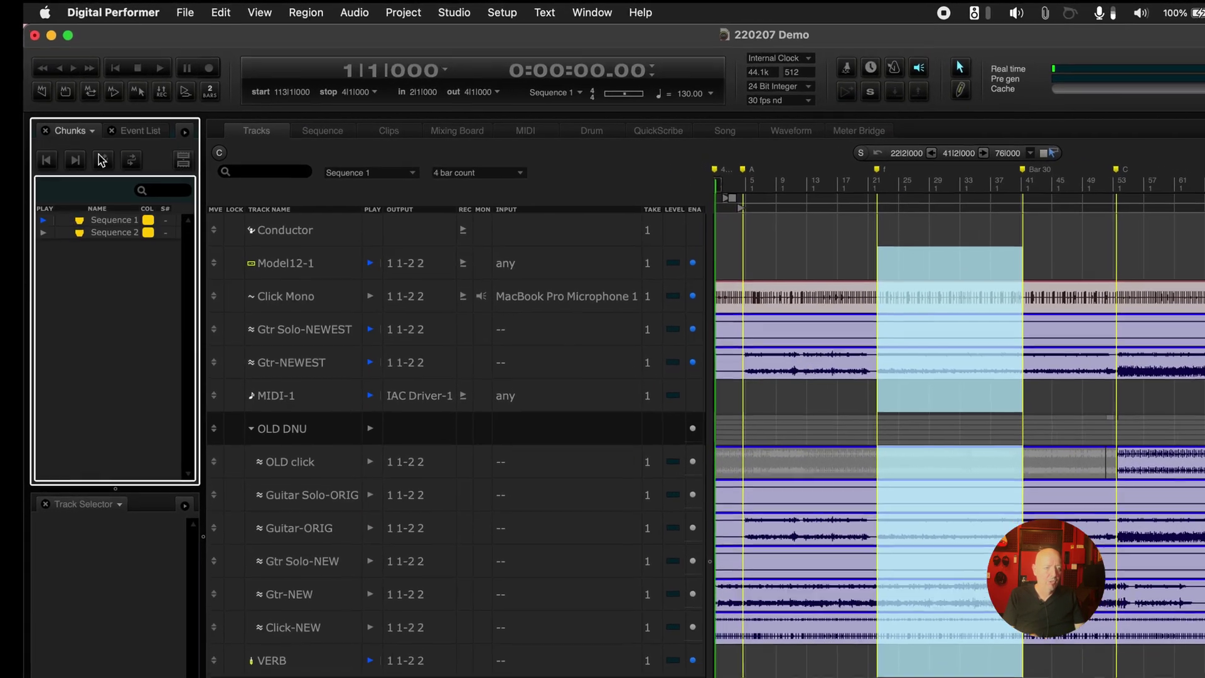
click(117, 232)
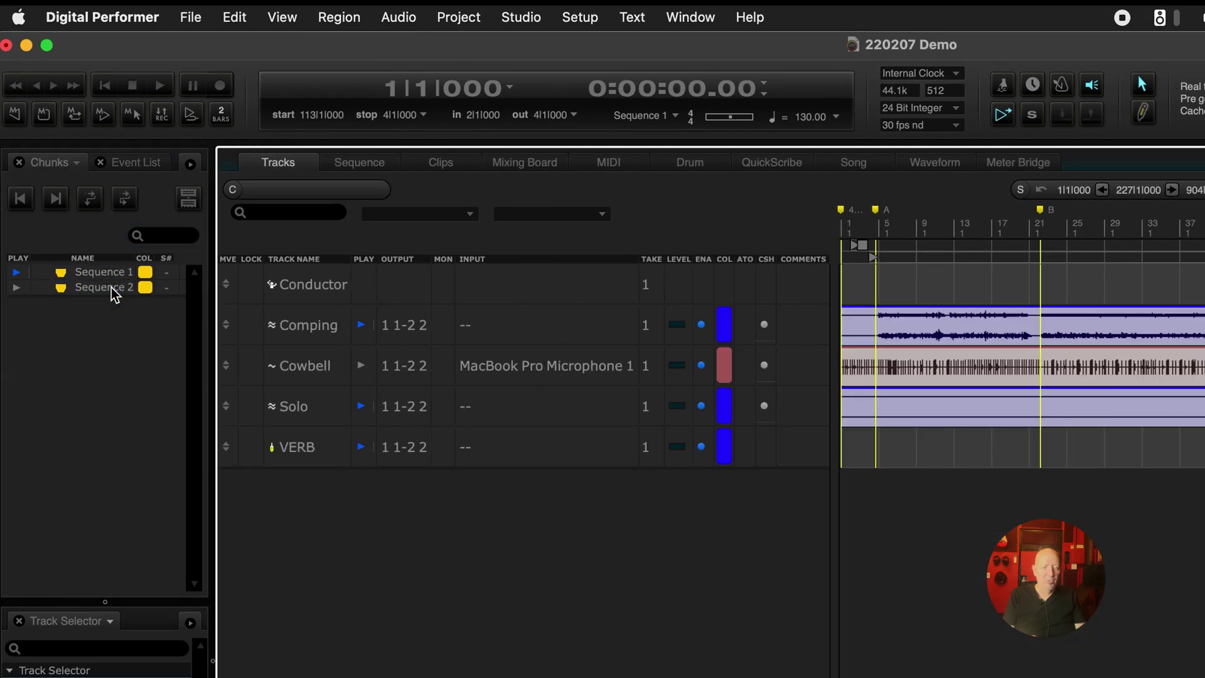
double_click(111, 287)
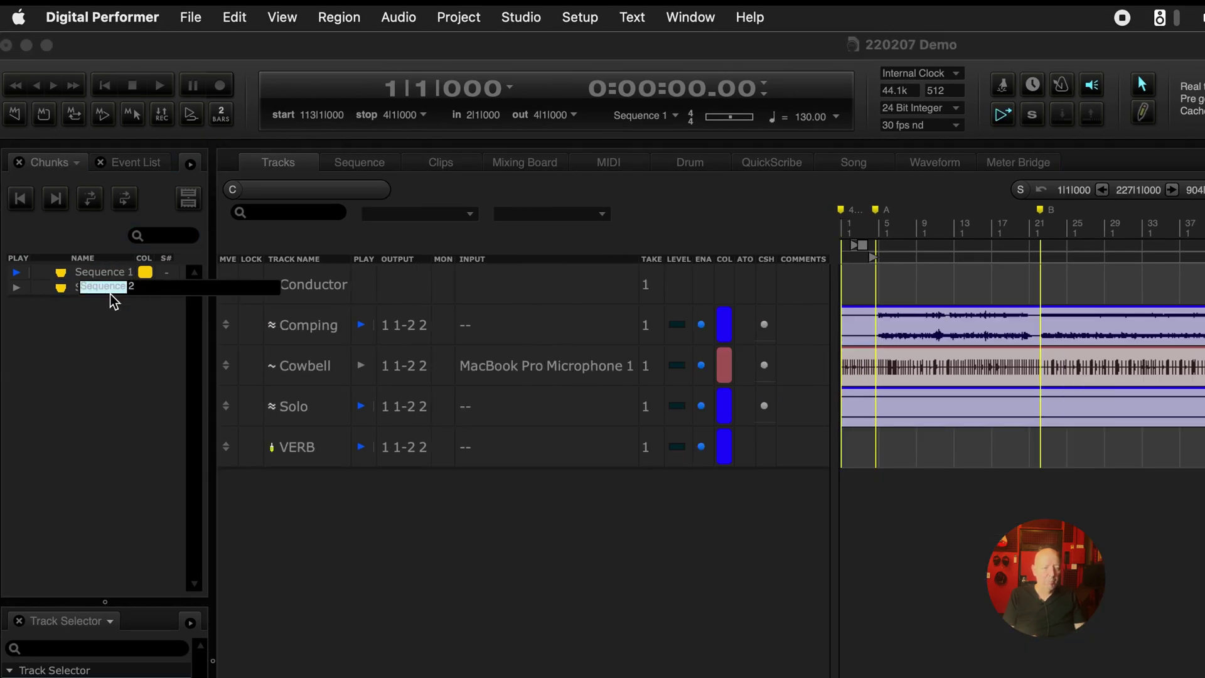
click(159, 487)
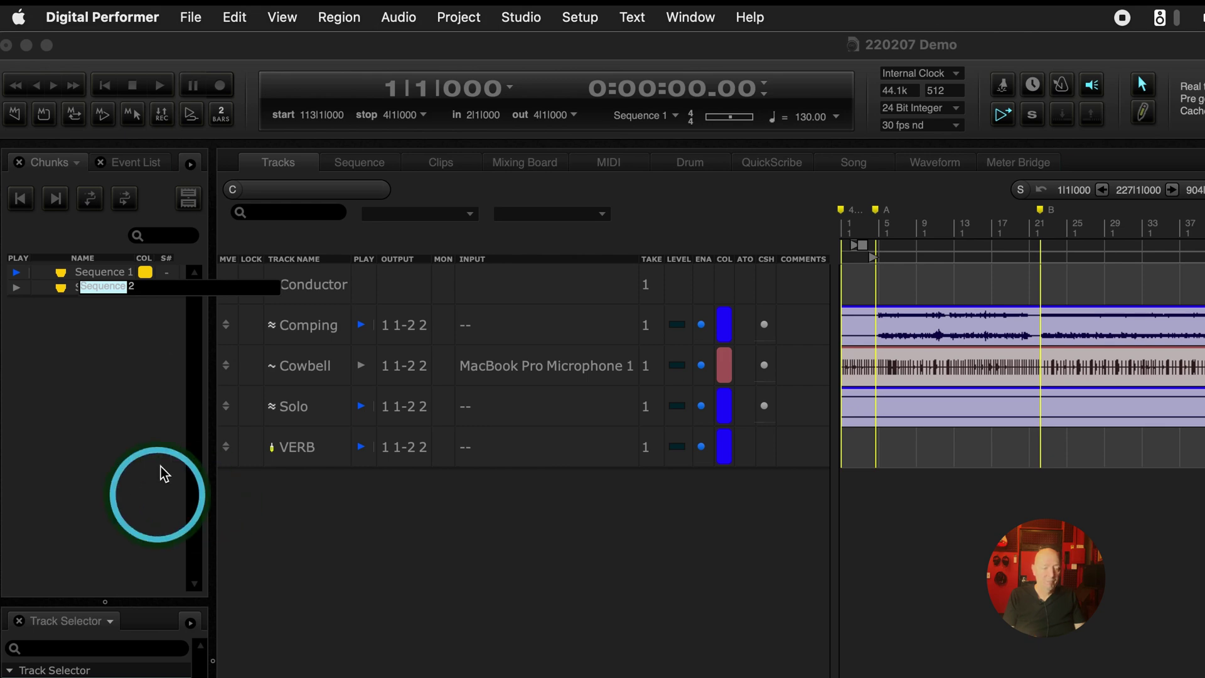
key(super+Tab)
click(565, 467)
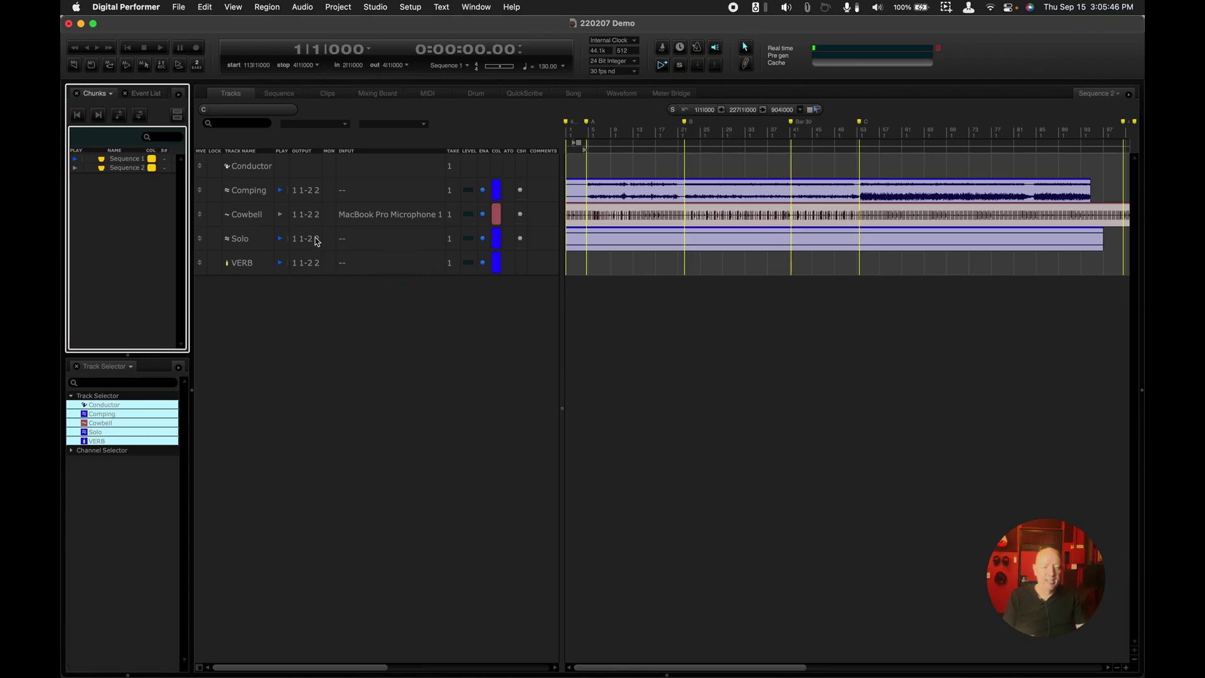
Step: Go back to the Tracks overview after trying the sequence and clips views, and clear the selection
click(294, 94)
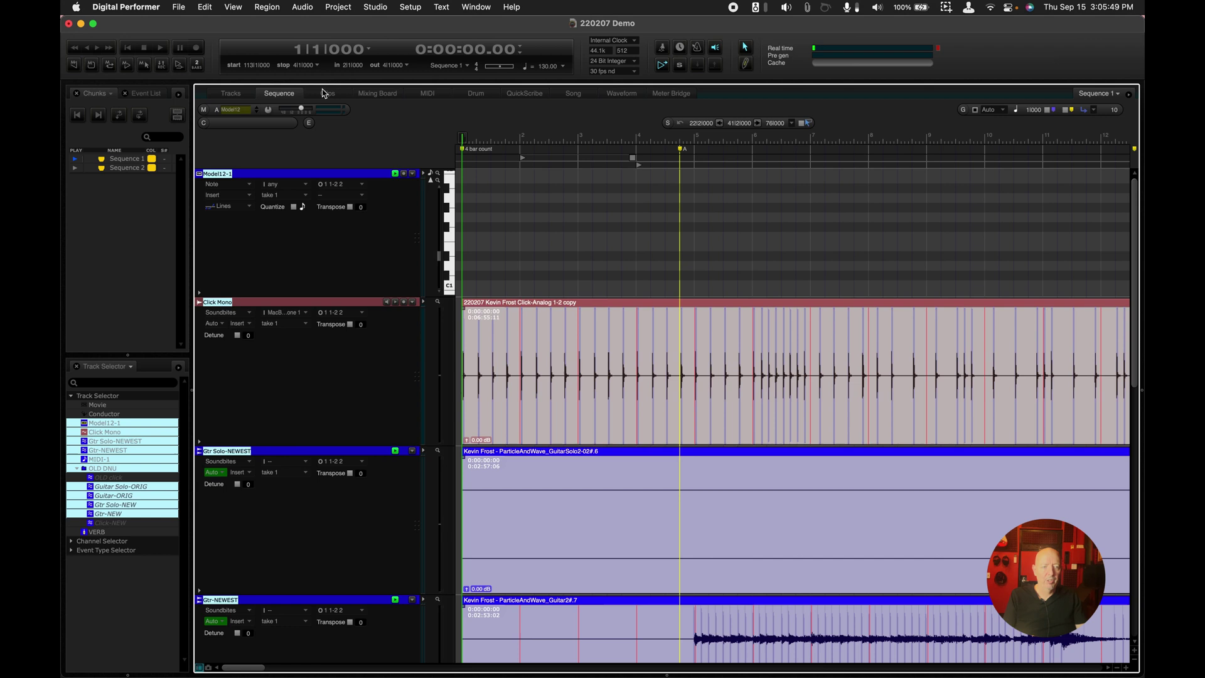
click(327, 94)
click(233, 93)
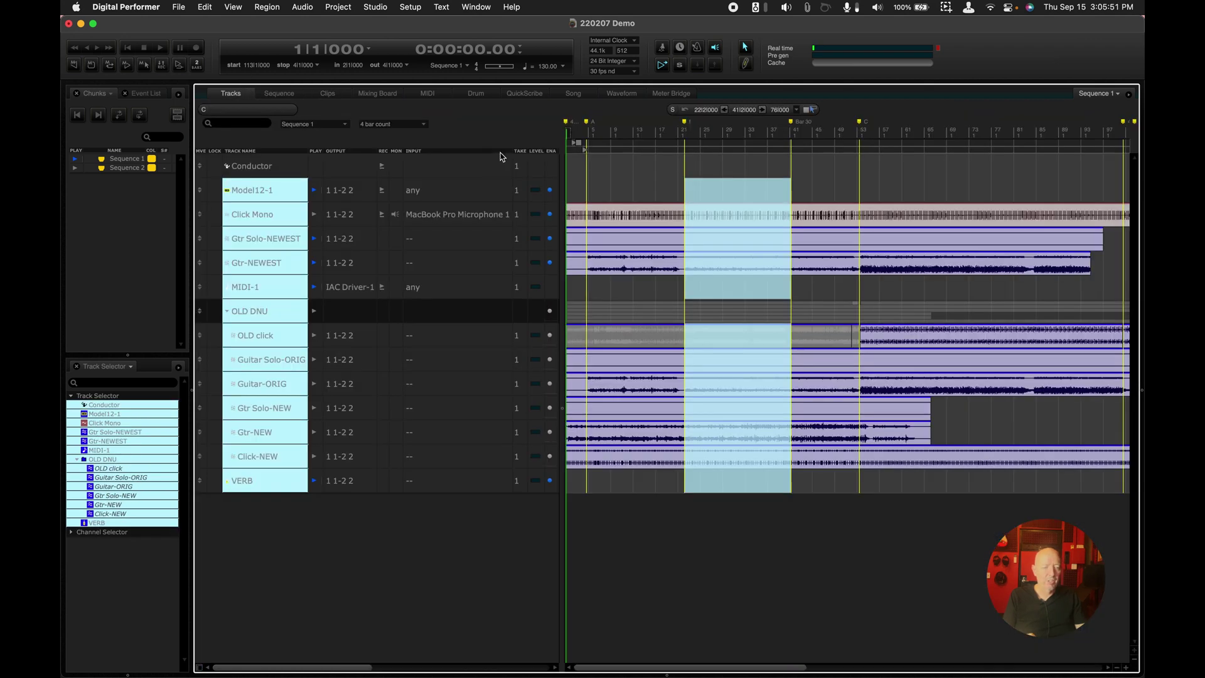
click(369, 616)
Step: Make contiguous track selections, Click Mono down to VERB and Model12-1 through Click-NEW, clearing each
click(263, 190)
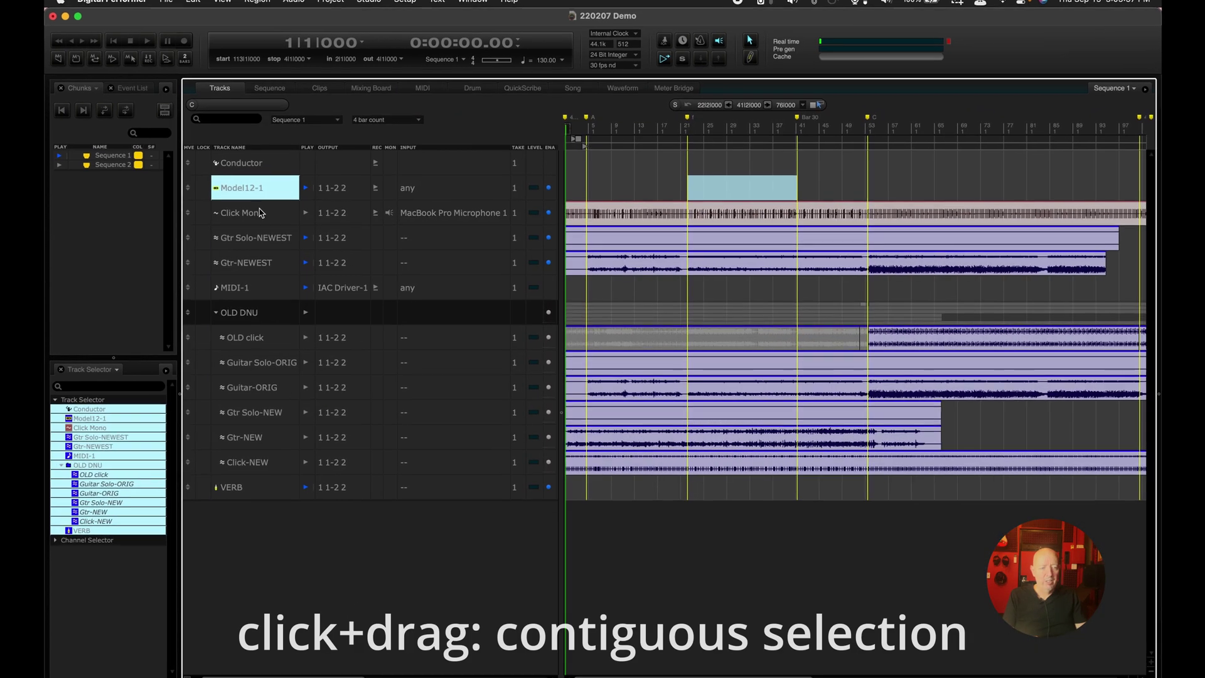
click(270, 215)
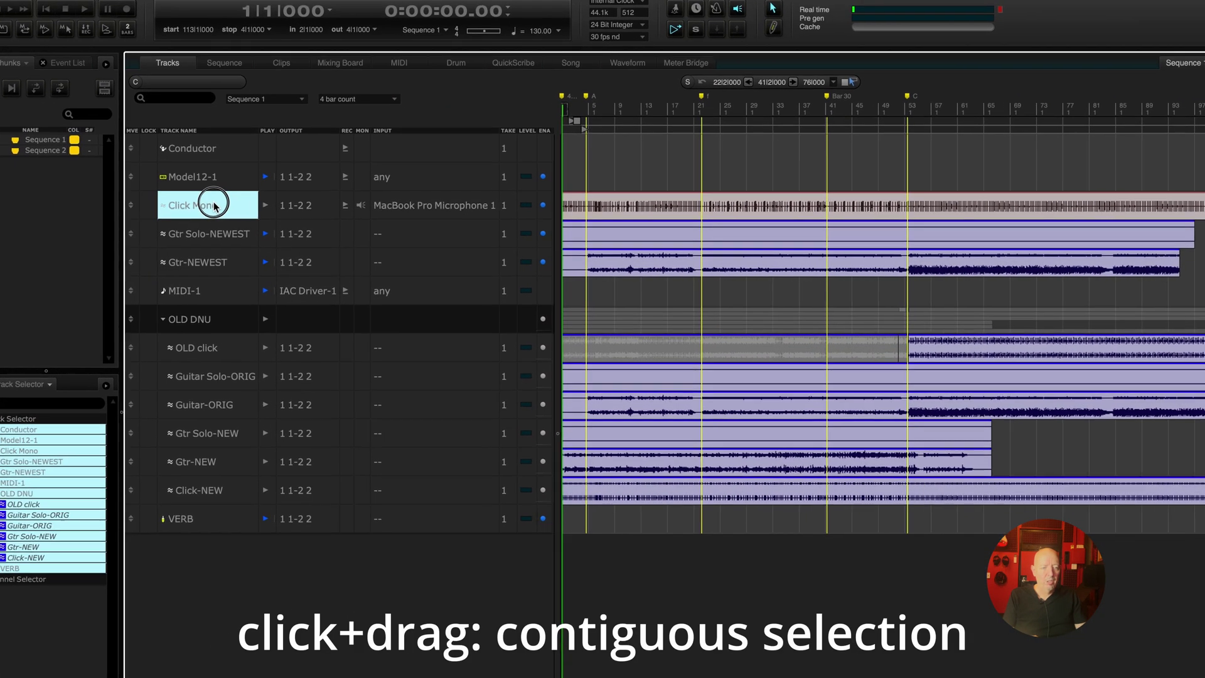
drag(214, 207, 201, 434)
drag(129, 480, 129, 567)
click(183, 652)
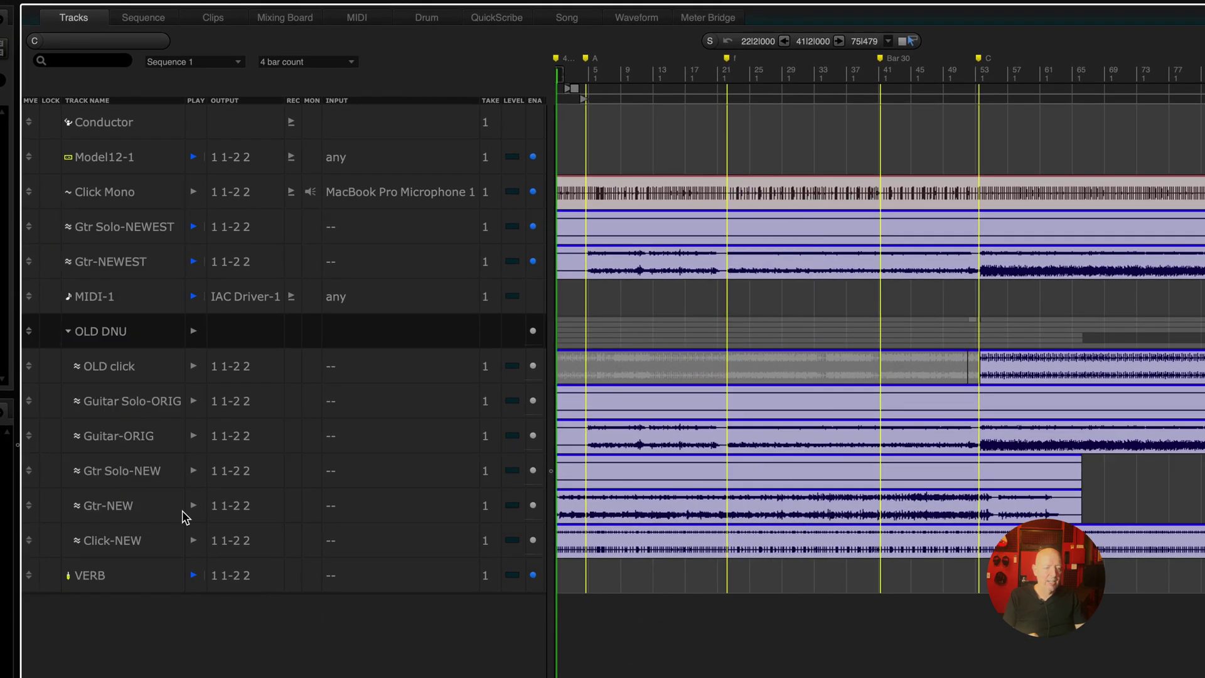
click(130, 158)
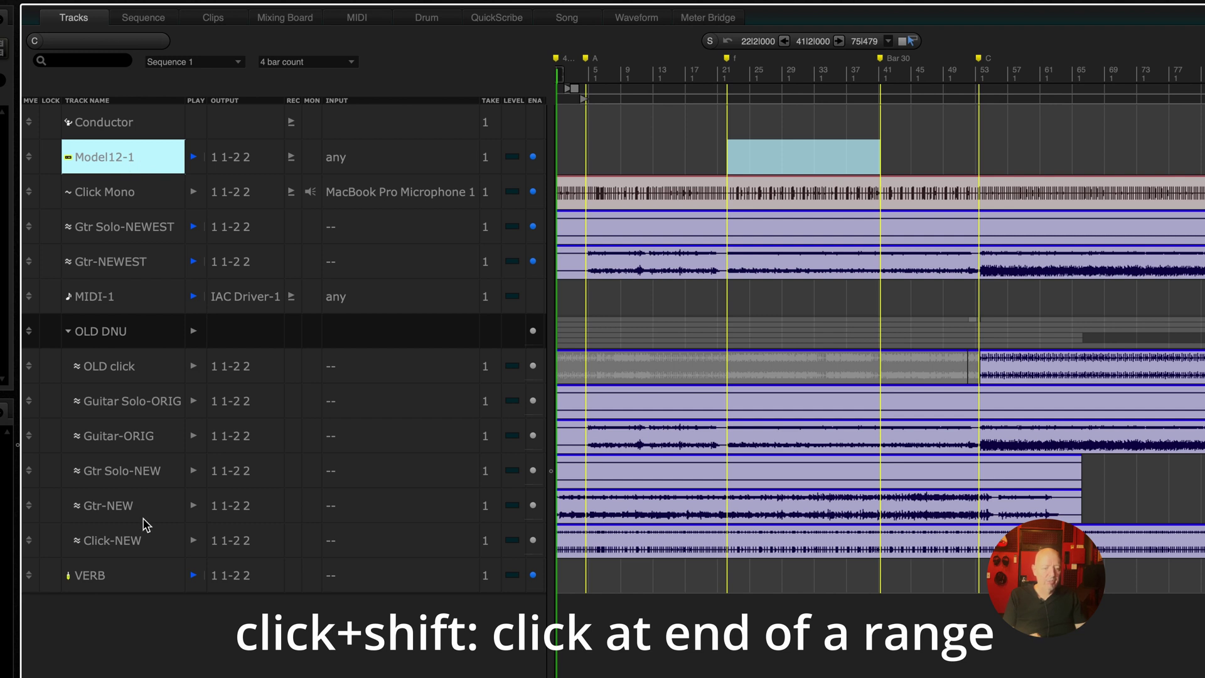
shift+click(136, 541)
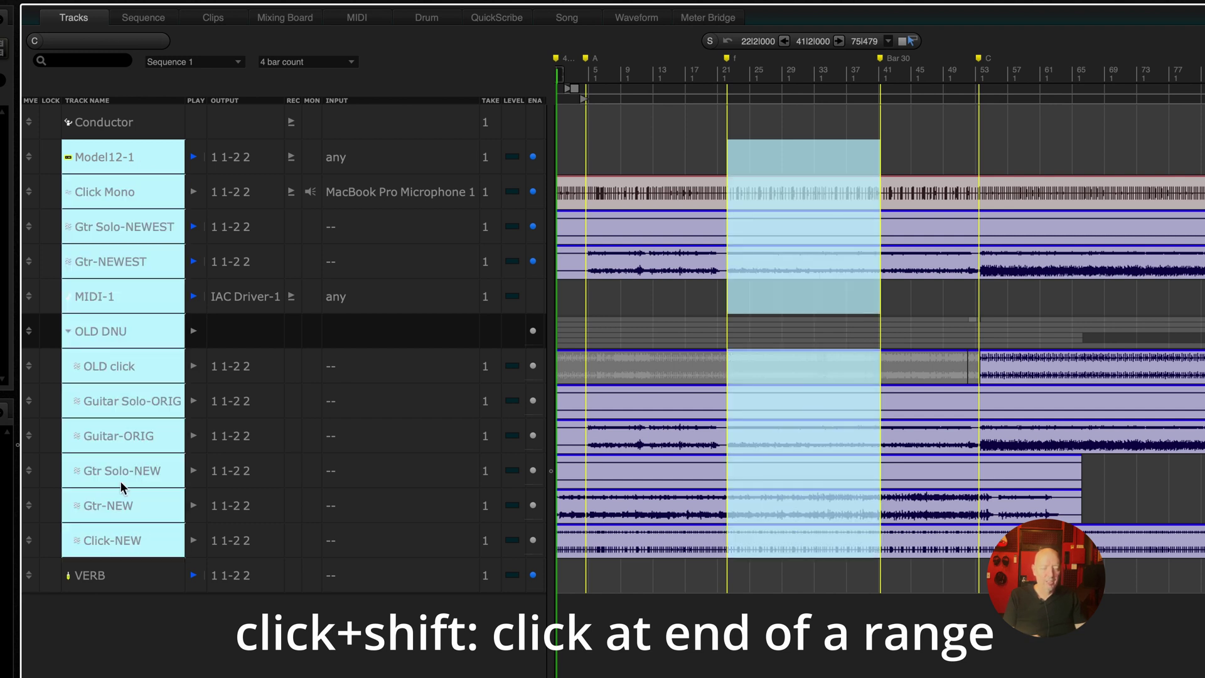
click(239, 401)
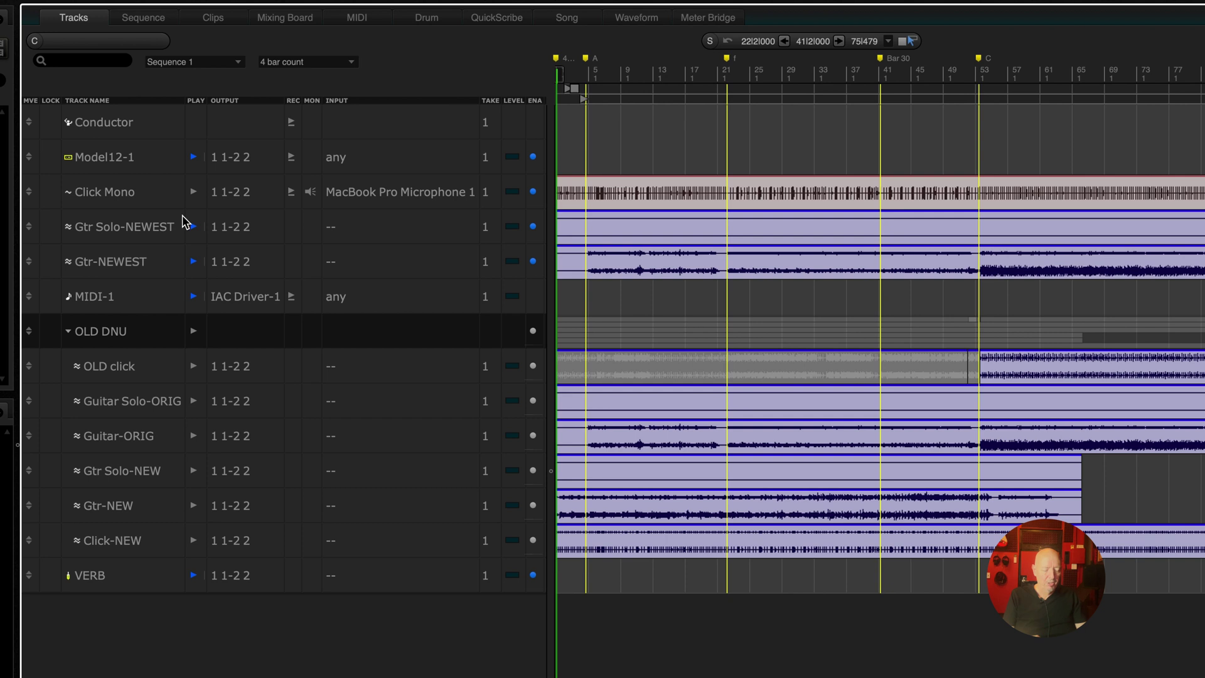
Step: Select Model12-1, Gtr Solo-NEWEST, OLD click and Gtr Solo-NEW separately, then only Gtr-NEWEST, then Deselect All
super+click(117, 157)
super+click(125, 224)
super+click(132, 365)
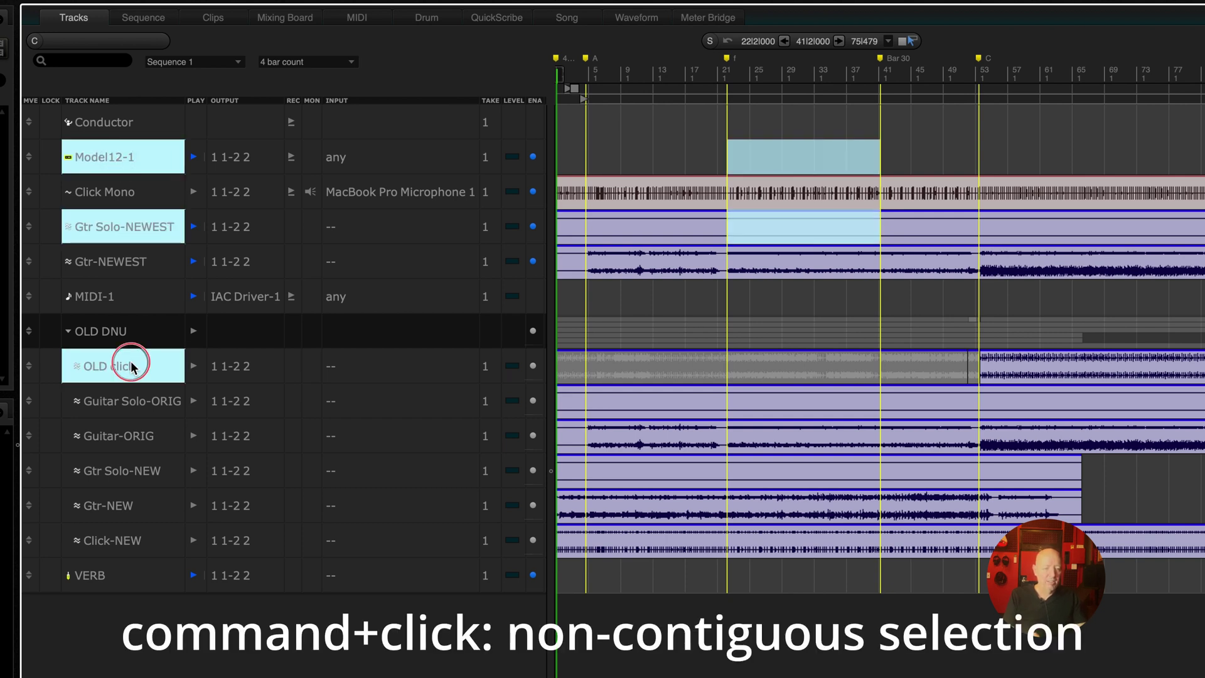
super+click(128, 472)
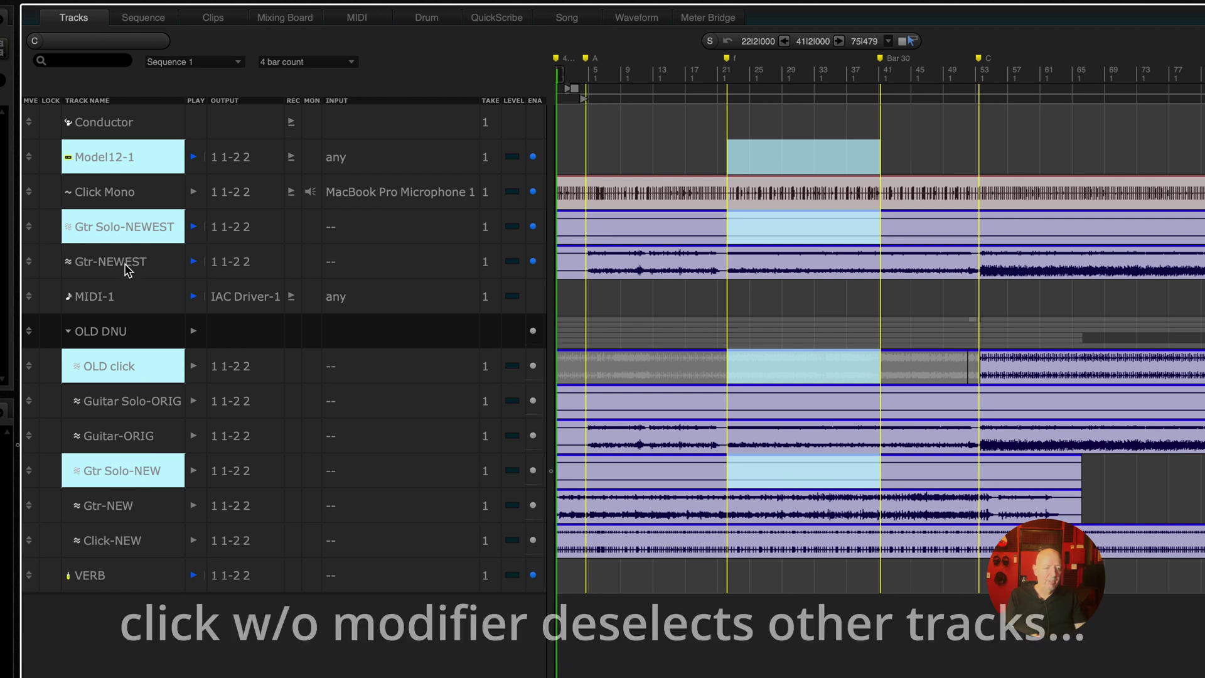
click(128, 269)
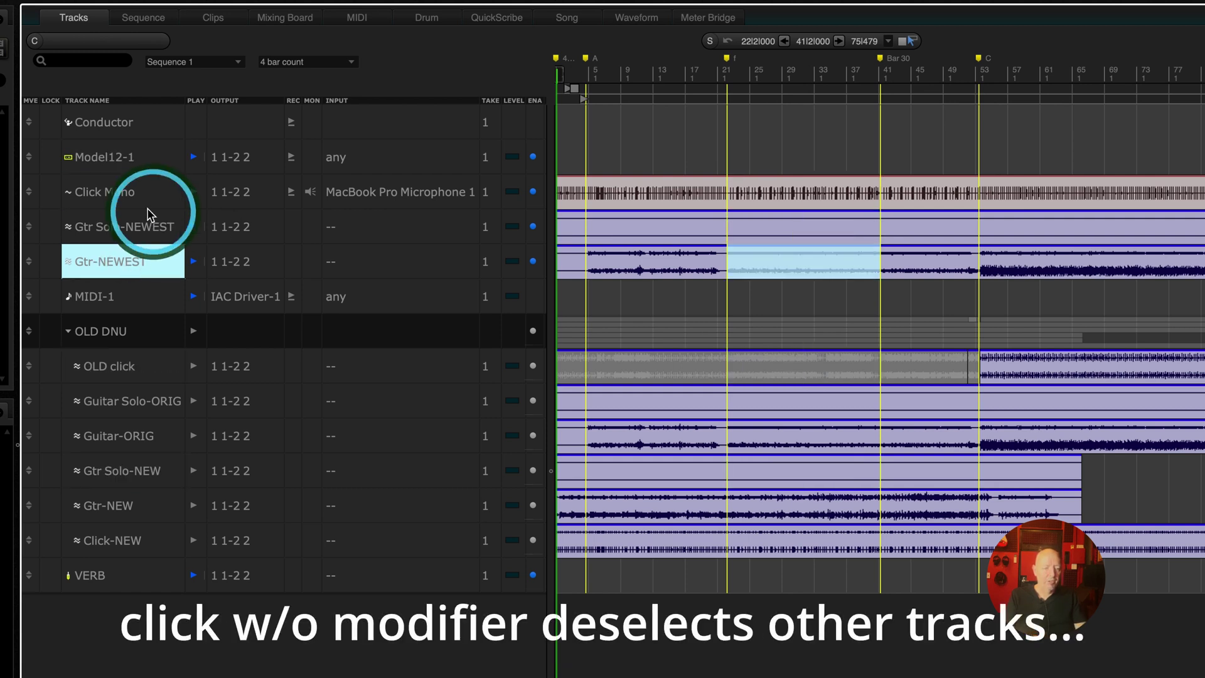
key(super+d)
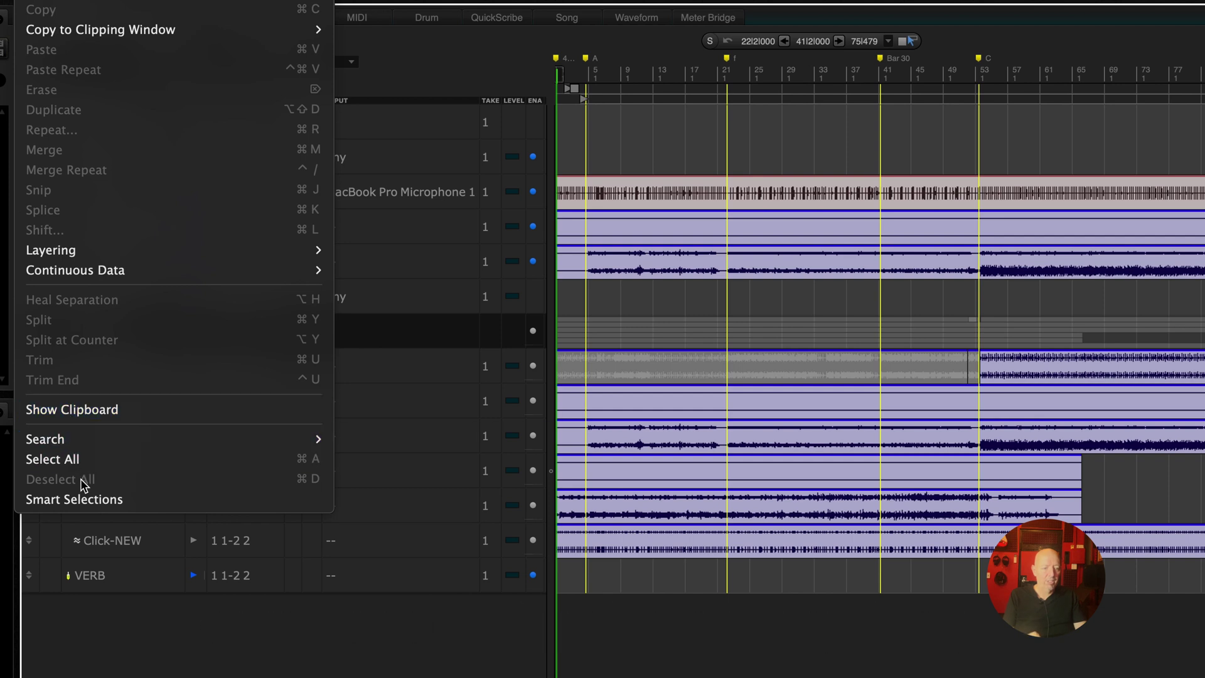
Step: Drag a bar 9–65 time range and extend it across tracks Model12-1 through Click-NEW
click(650, 71)
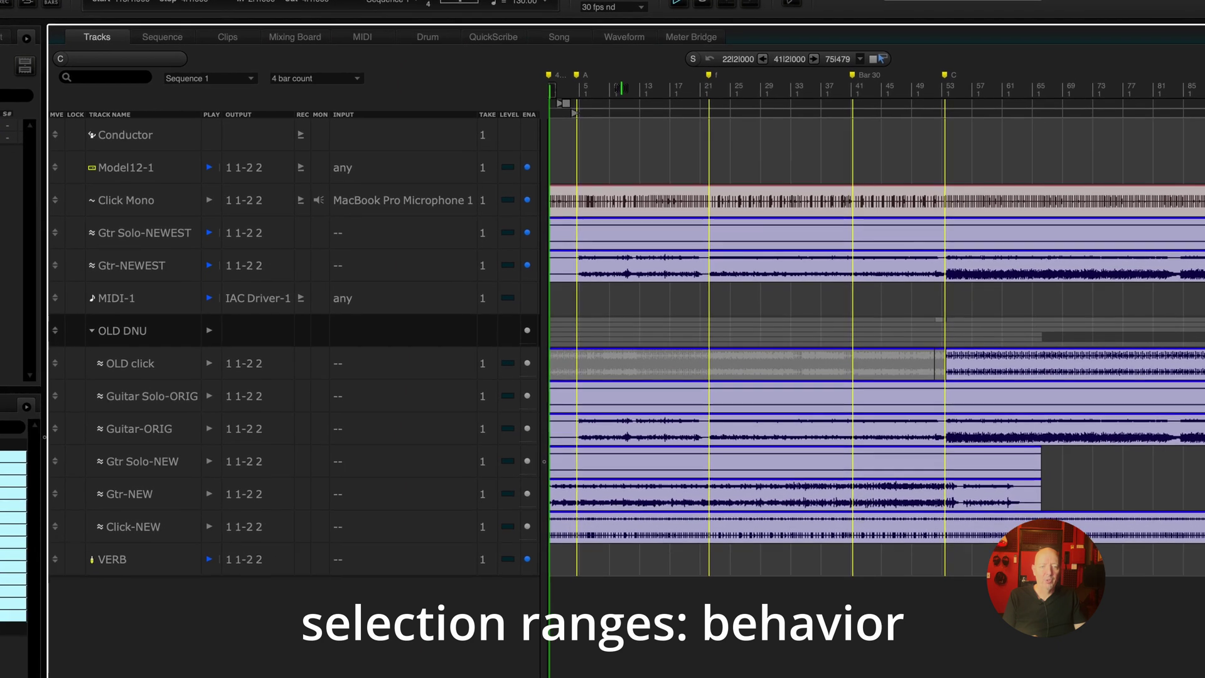
drag(611, 103, 1055, 75)
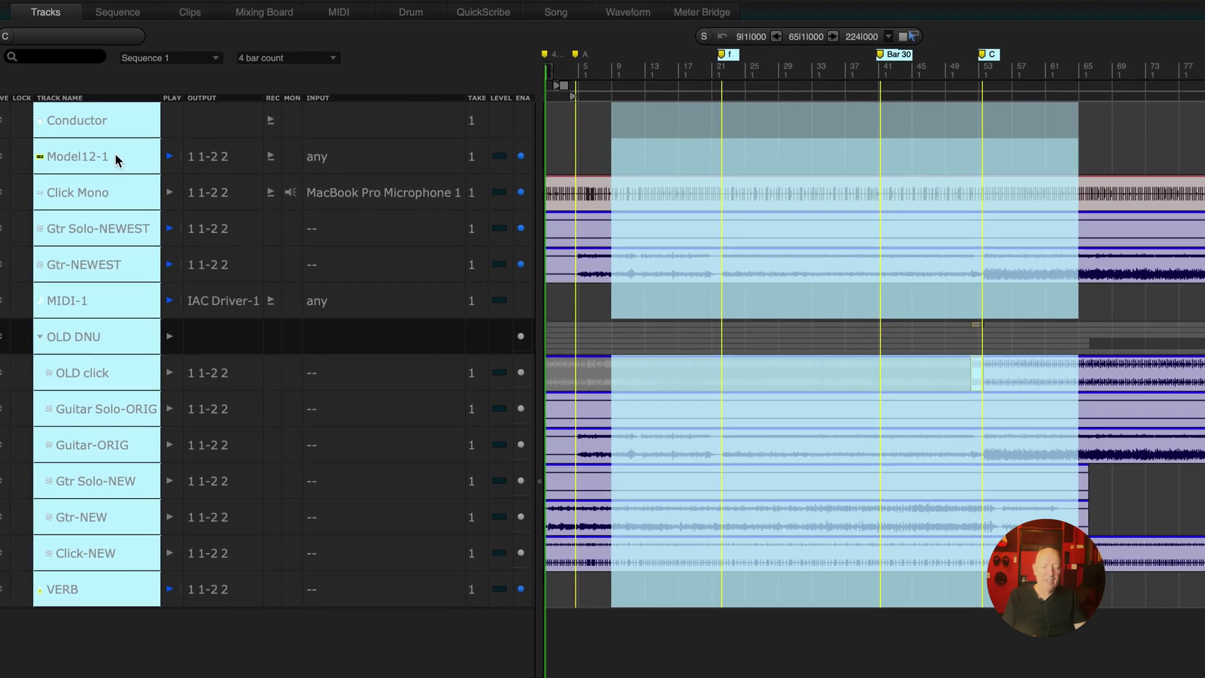
click(119, 150)
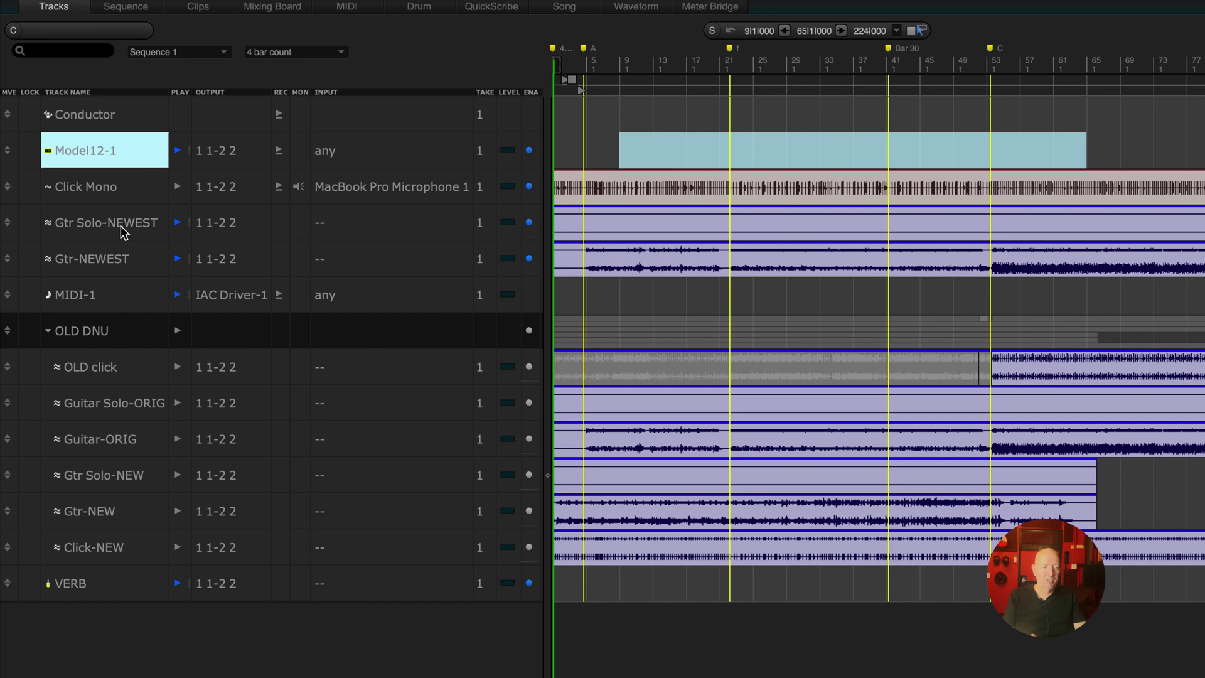
super+click(120, 226)
super+click(116, 400)
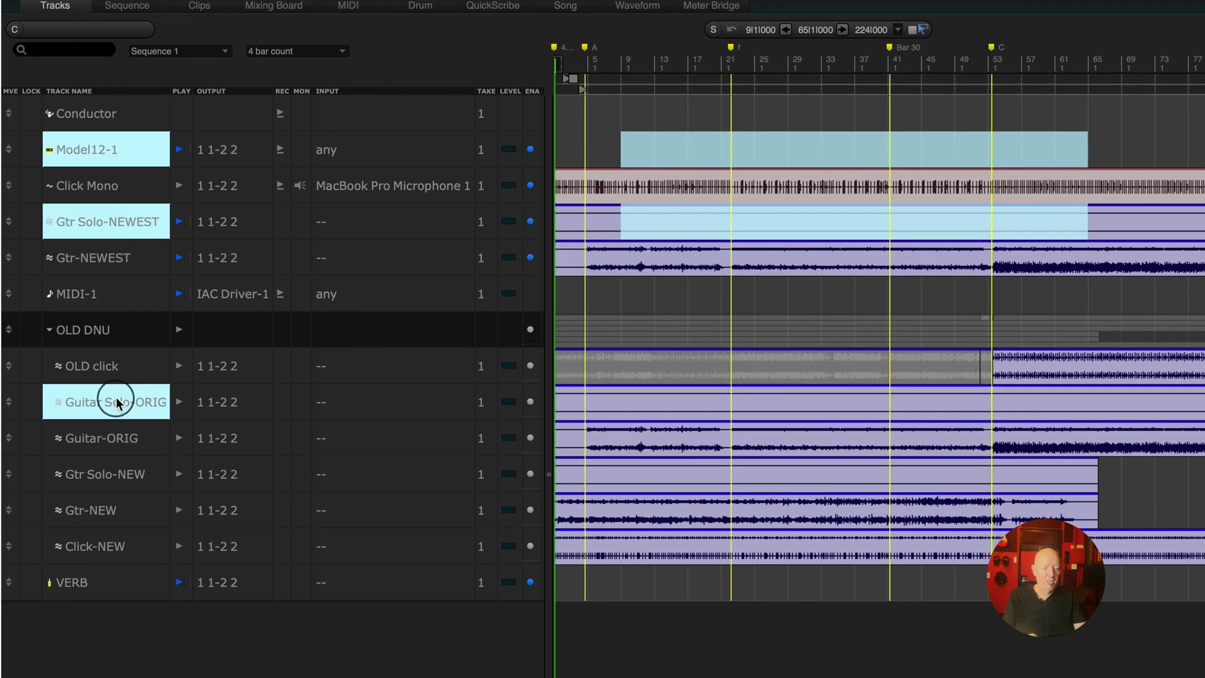
super+click(112, 509)
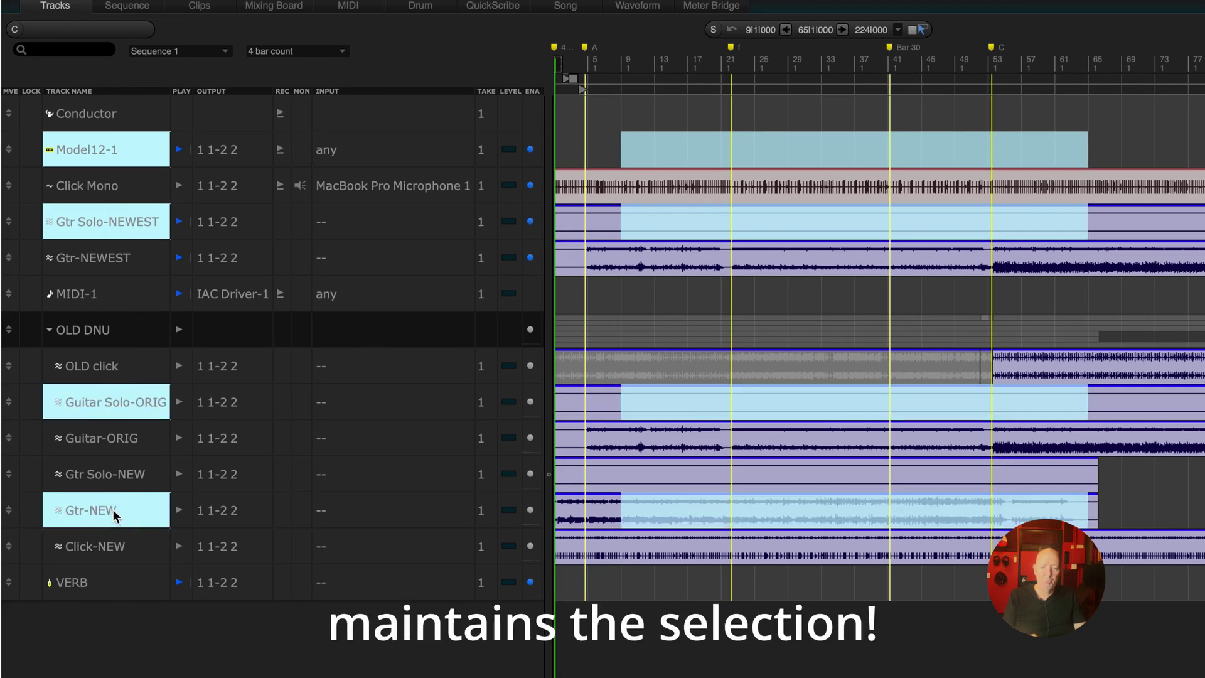
click(1086, 152)
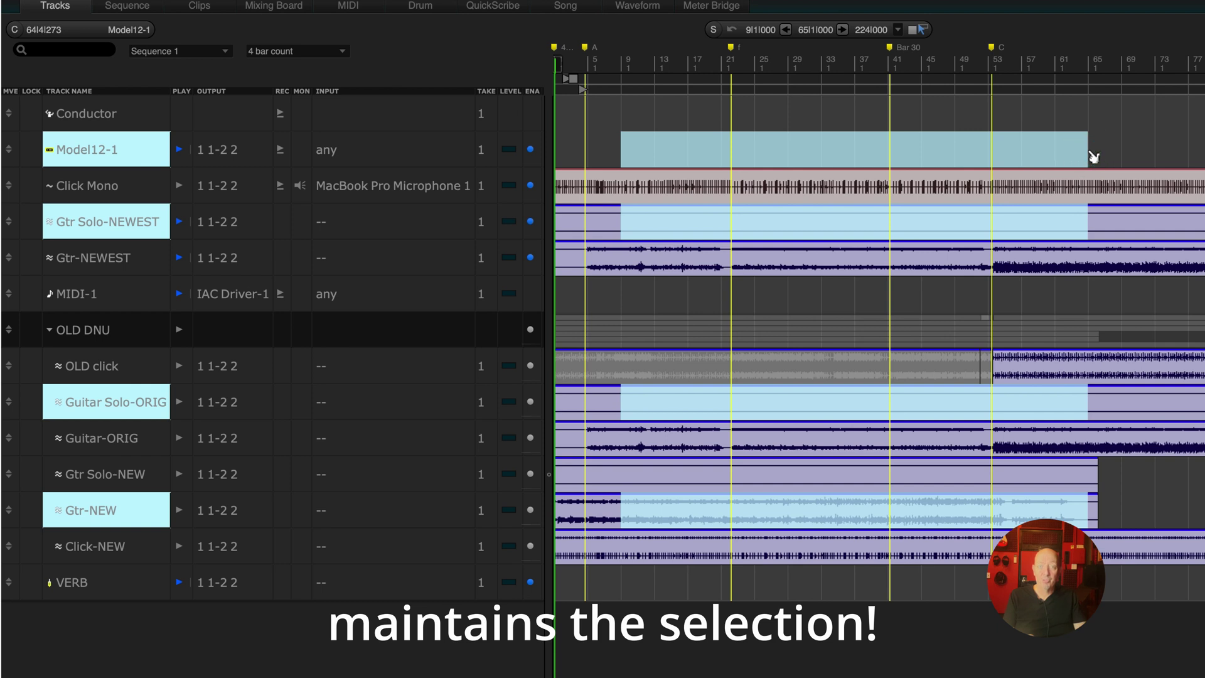
drag(133, 149, 113, 545)
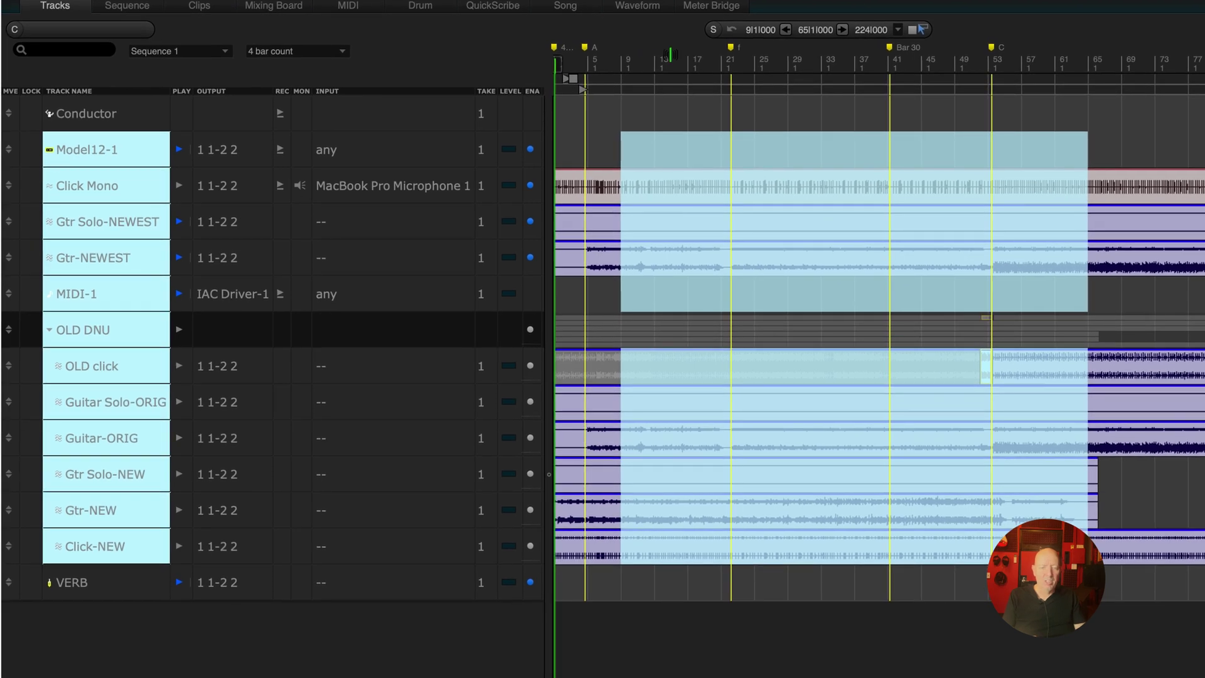
Step: Set Selection Start to the playhead at bar 13 and Selection End at bar 49
click(657, 60)
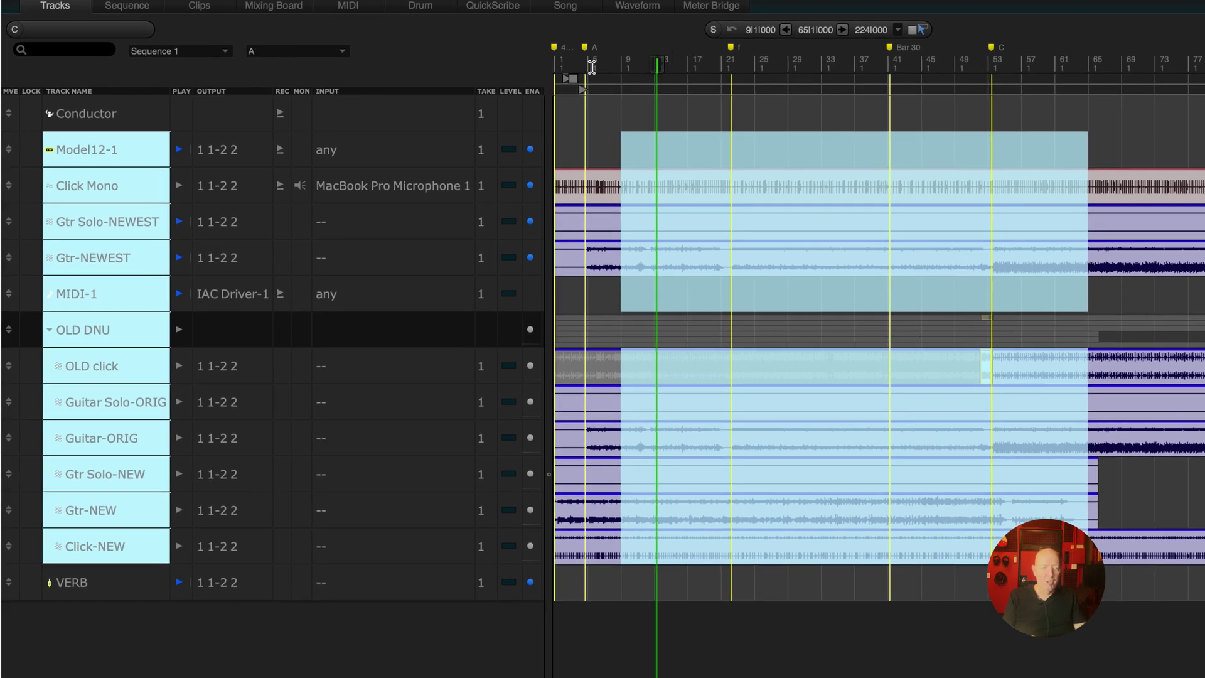
click(613, 266)
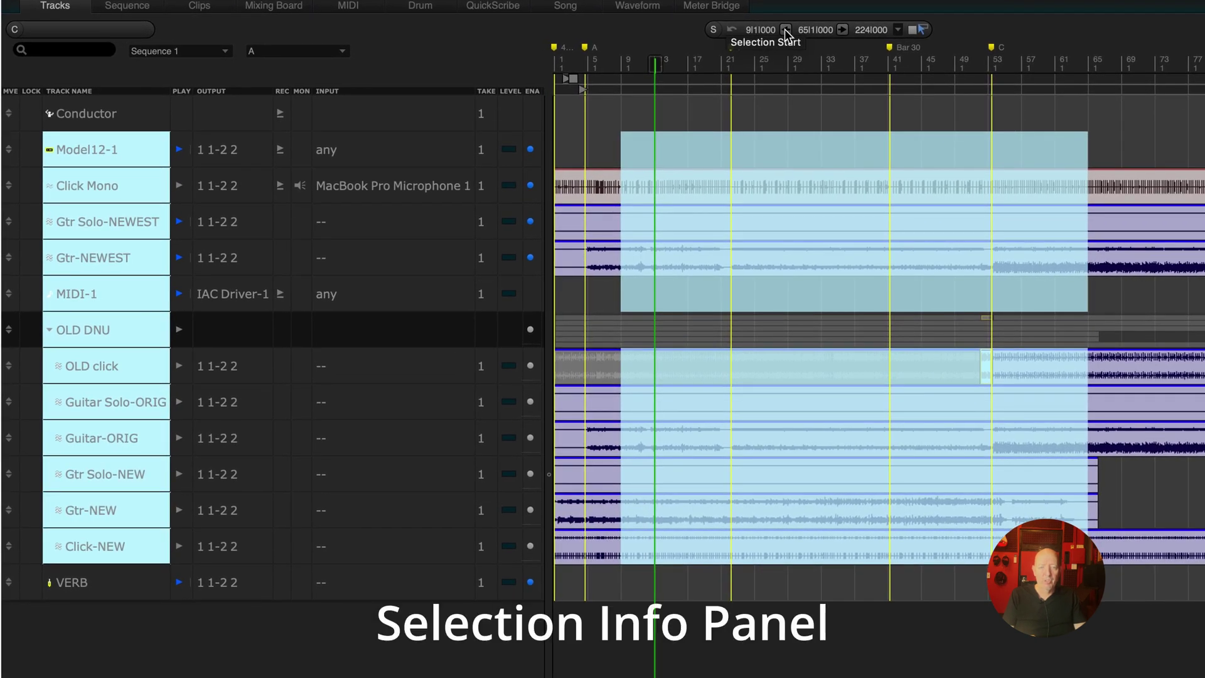
click(784, 29)
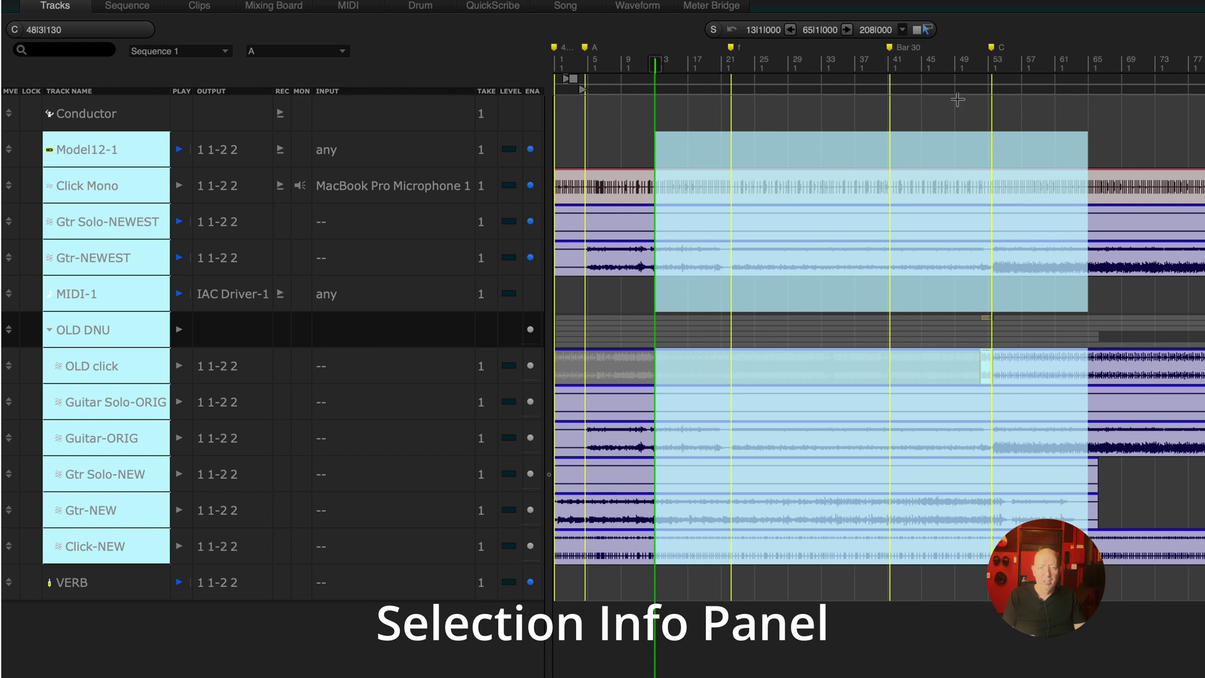
click(957, 63)
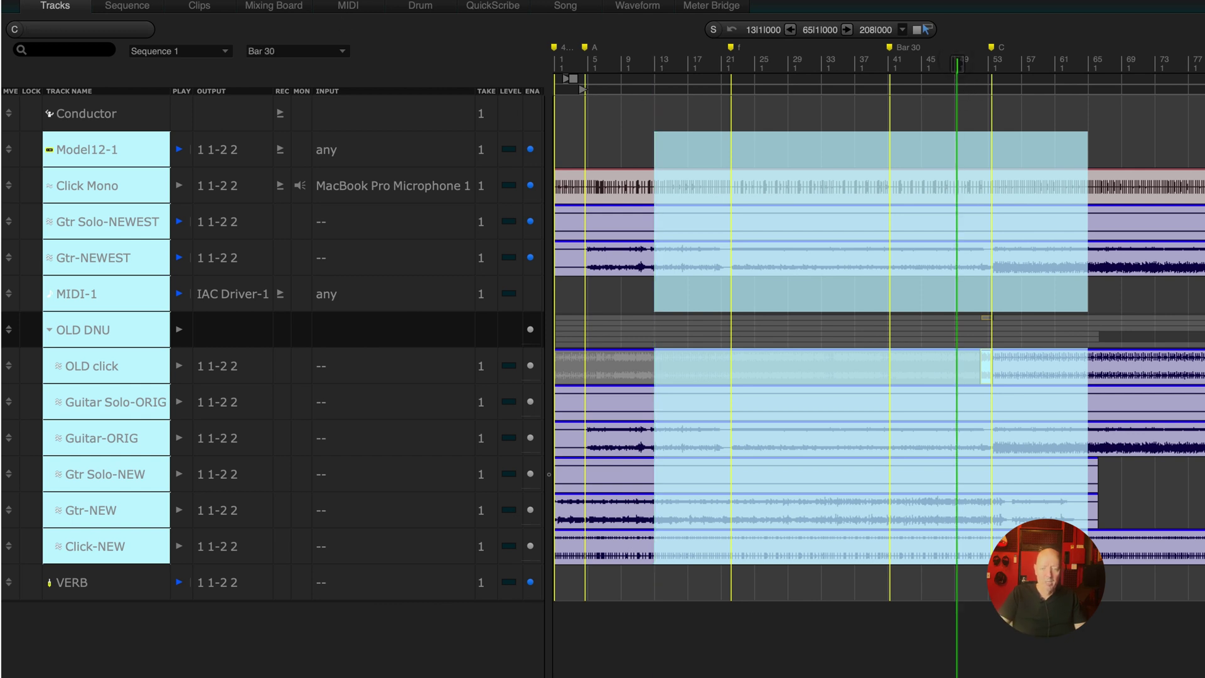
drag(957, 63, 954, 62)
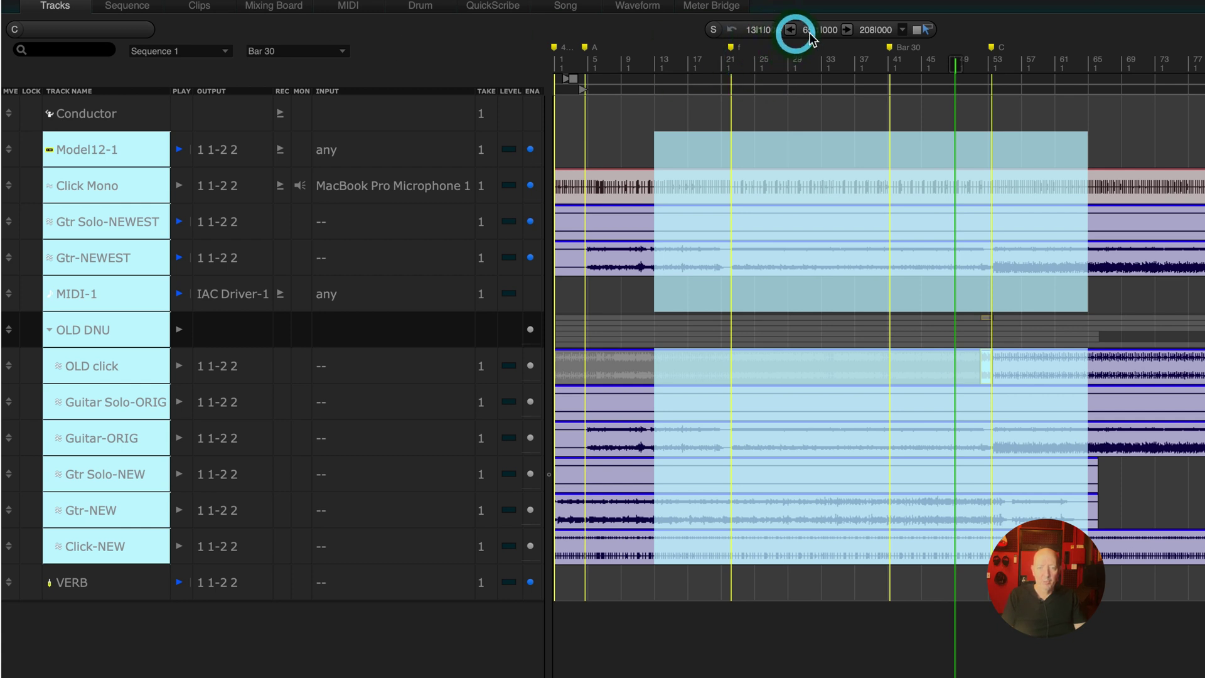
click(848, 29)
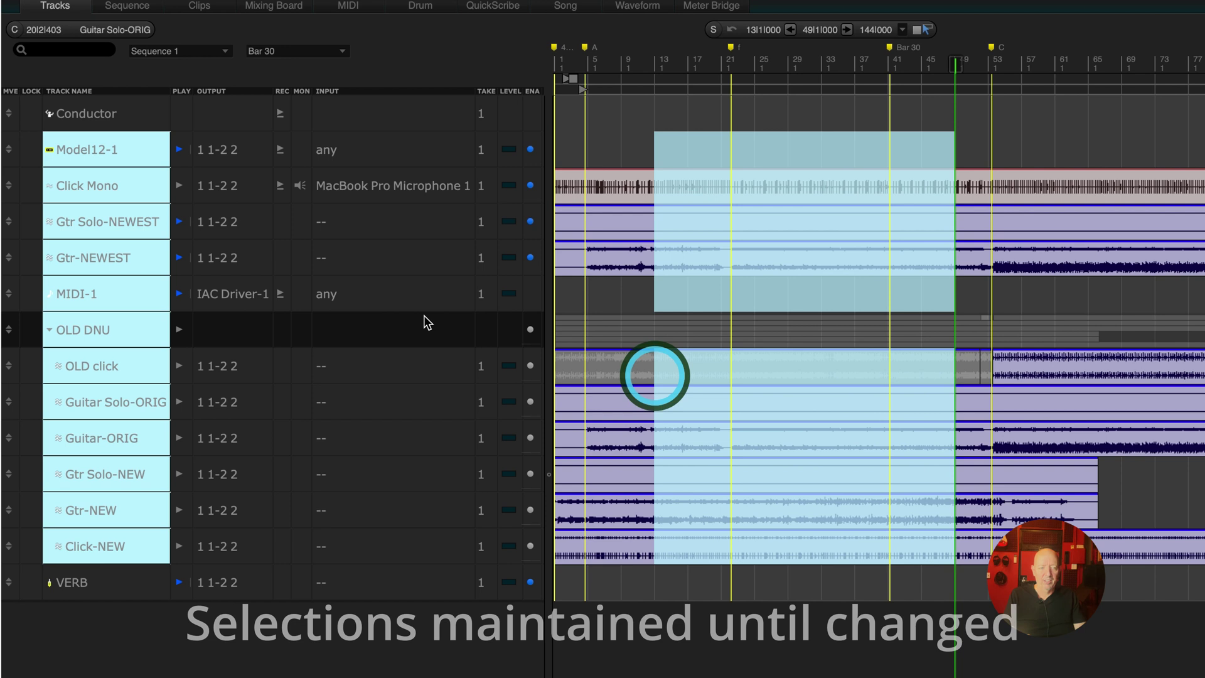
Step: Move the bar 13–49 range across single tracks and shift-added ones, ending on OLD click through Gtr-NEW
click(132, 225)
click(120, 402)
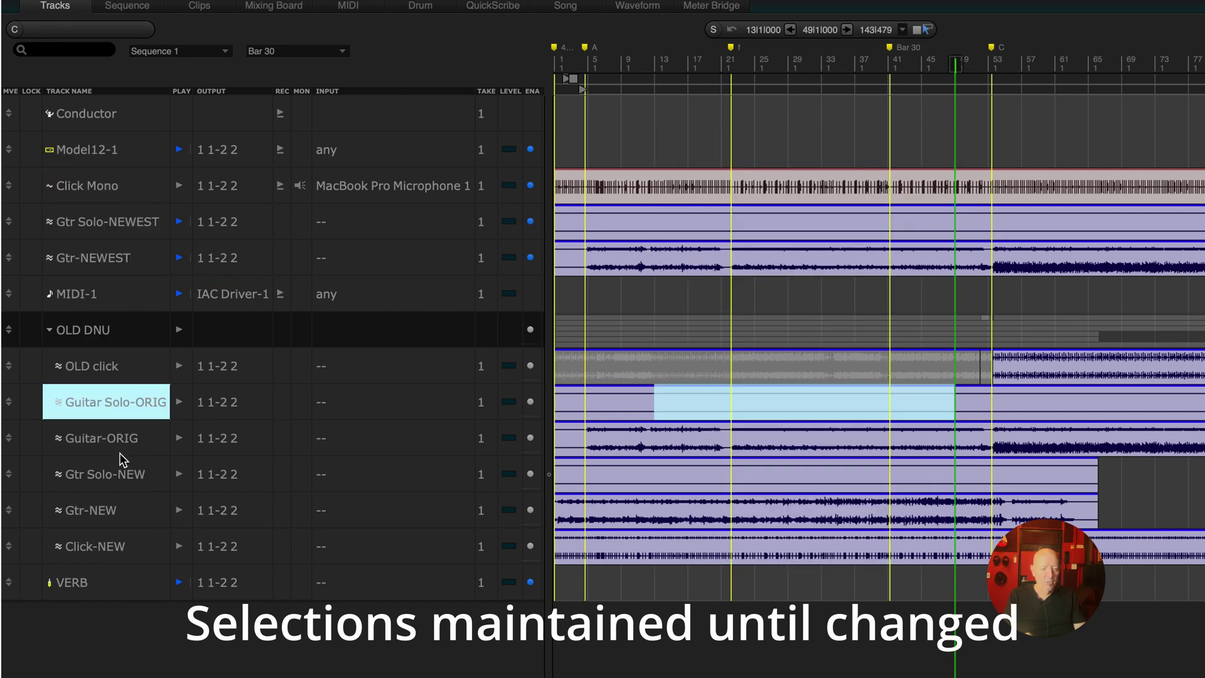
click(121, 467)
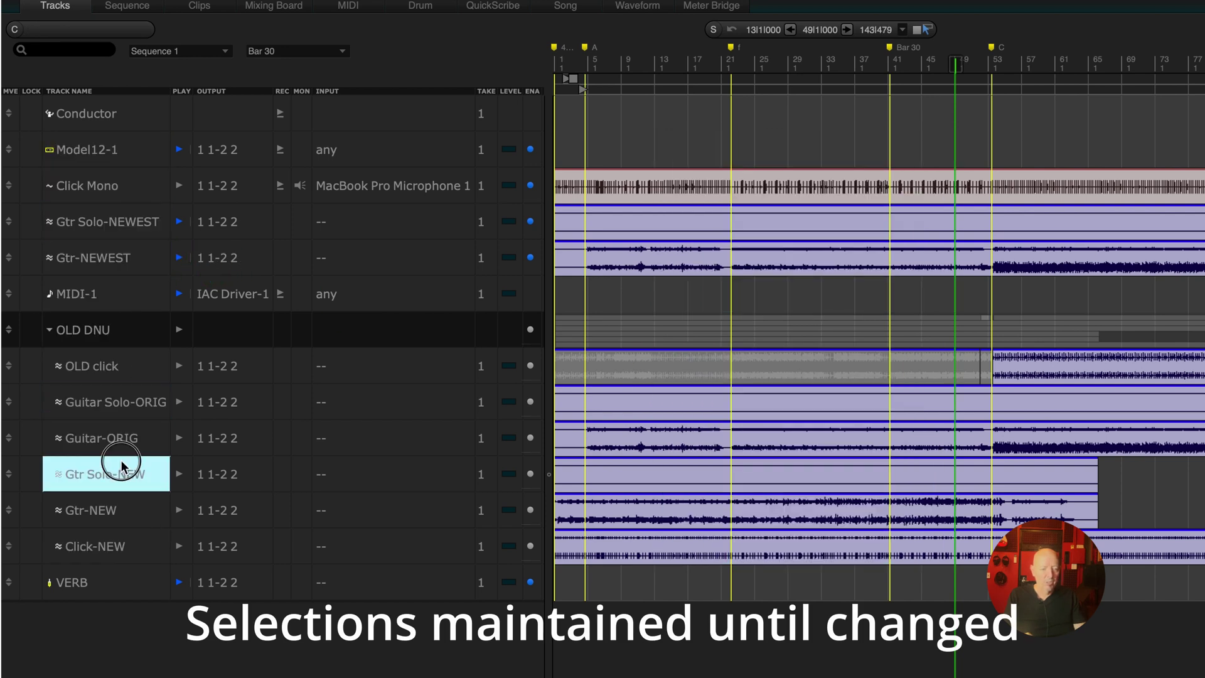
click(114, 187)
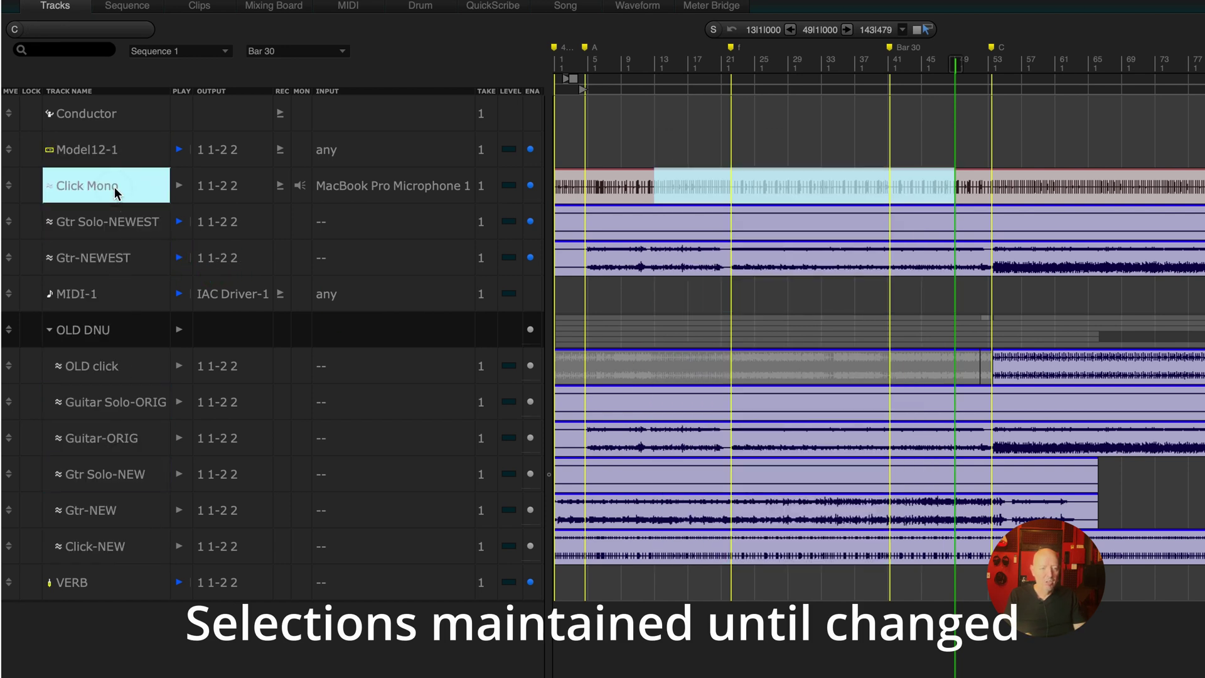
shift+click(126, 226)
shift+click(128, 248)
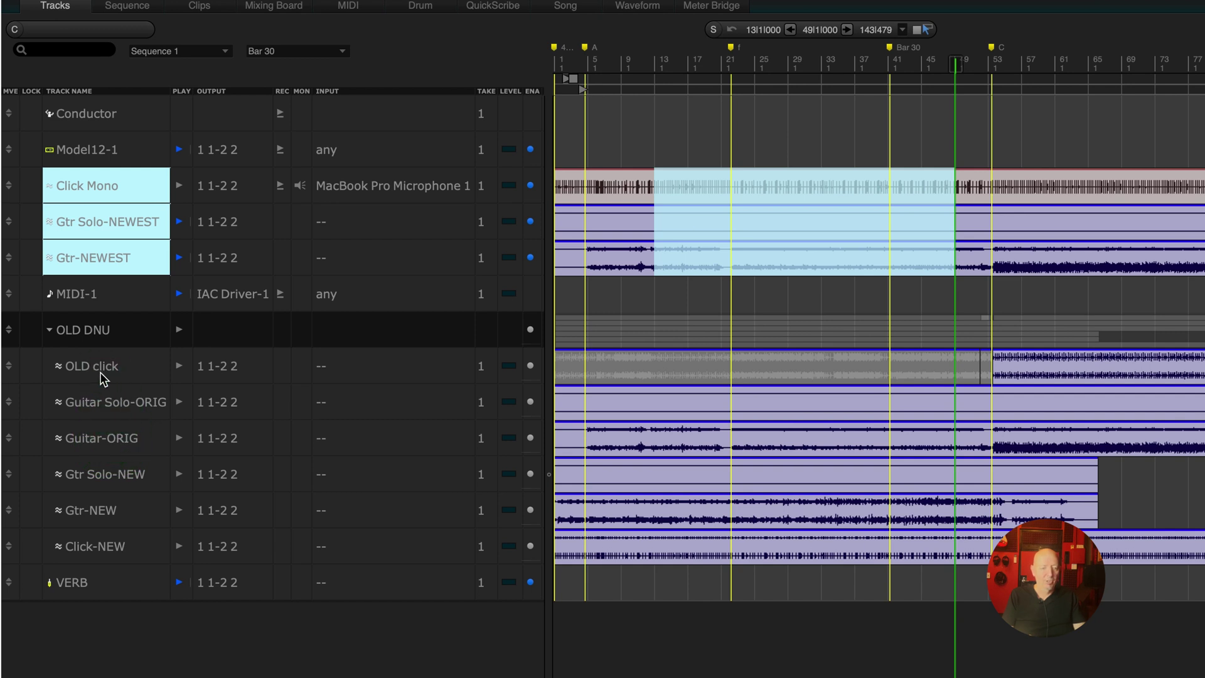
drag(104, 374, 91, 538)
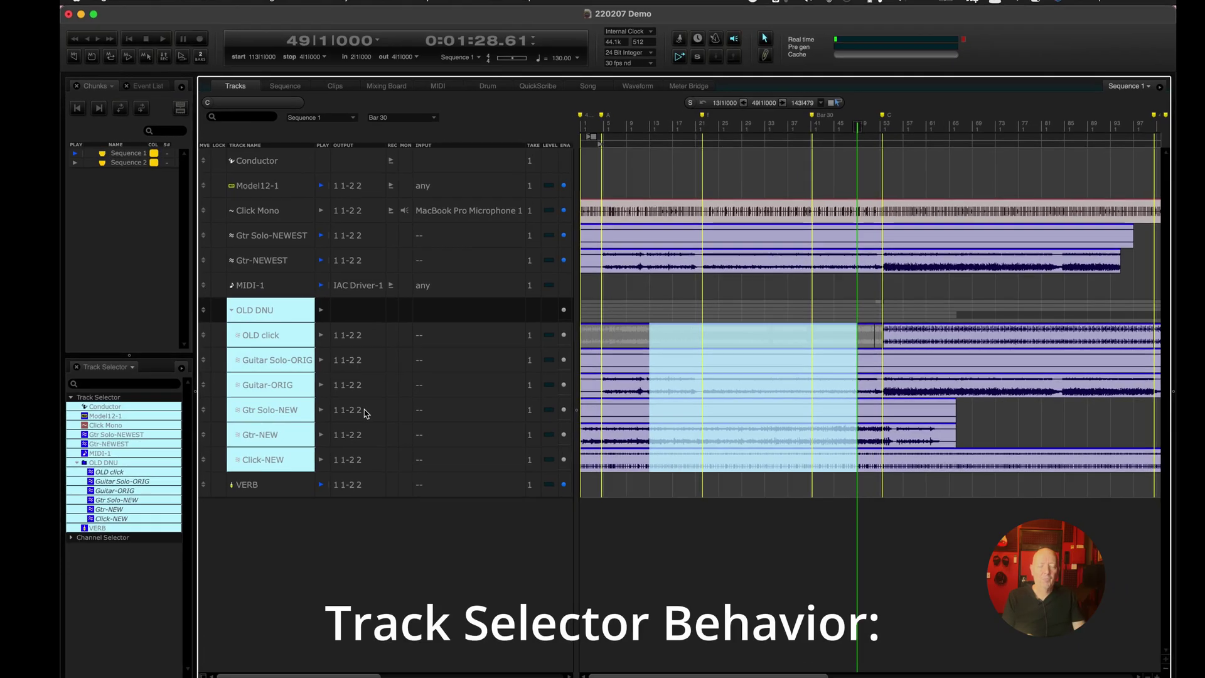
Step: Deselect, hide Model12-1, OLD click, Gtr Solo-NEW, Click-NEW, Gtr Solo-NEWEST, MIDI-1 and Conductor, then show all
click(473, 625)
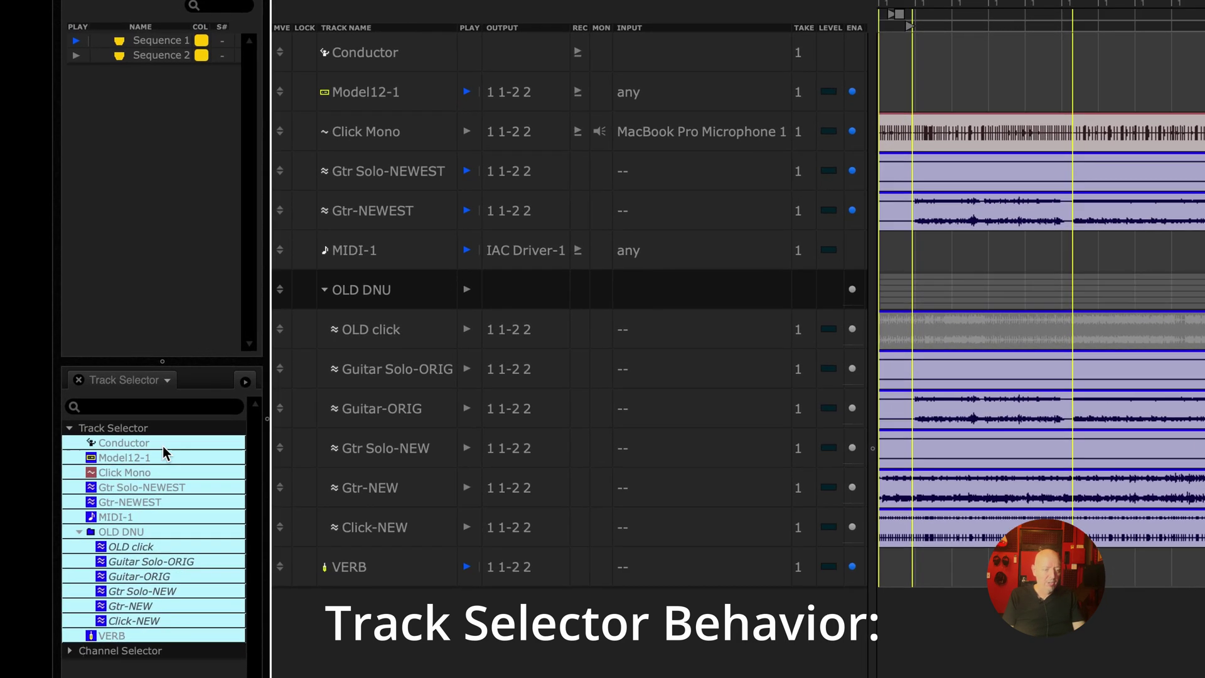
click(167, 464)
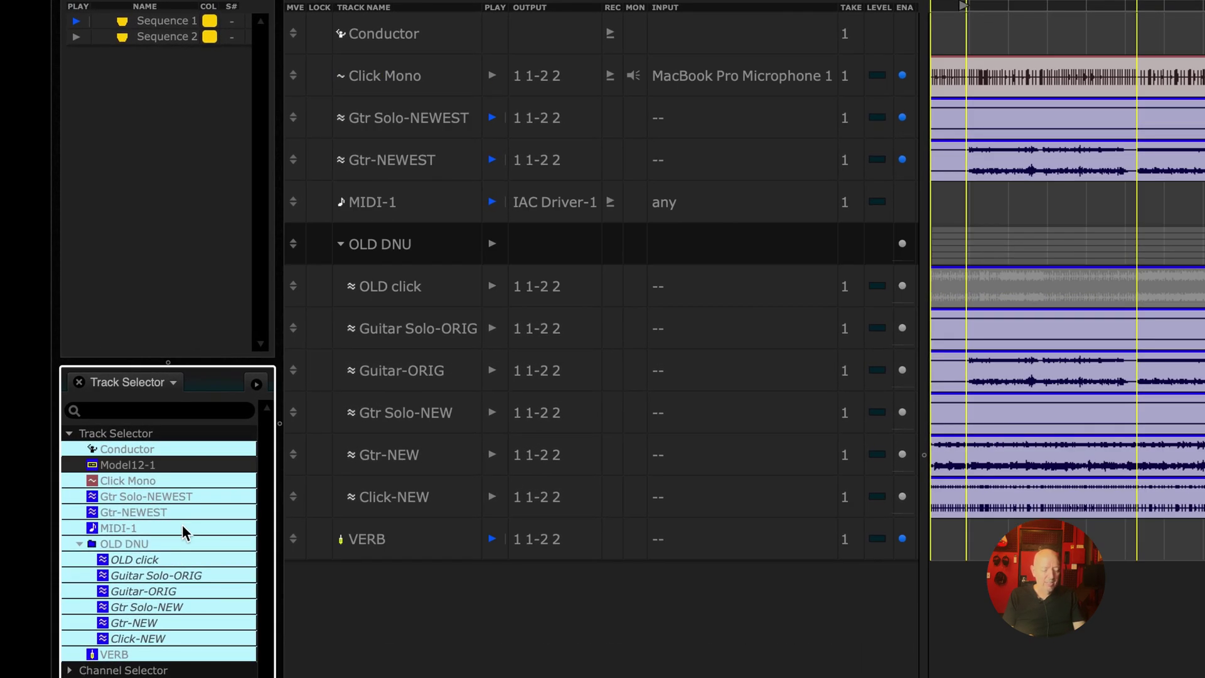
click(161, 559)
click(166, 607)
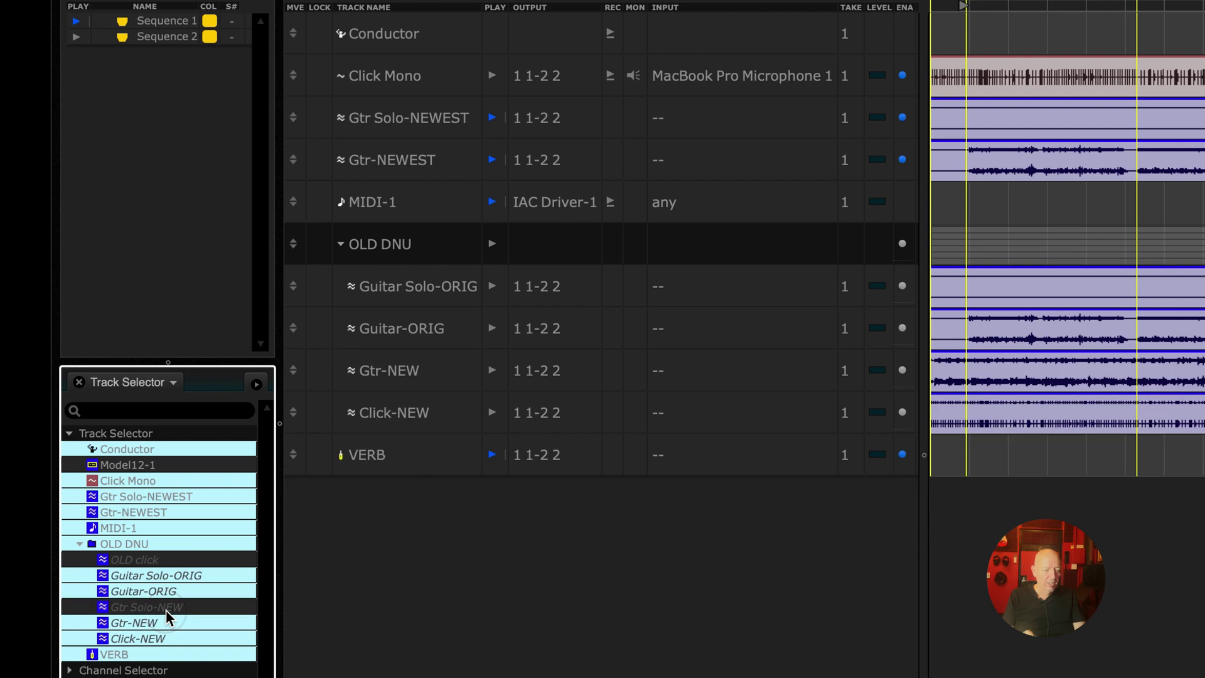
click(150, 638)
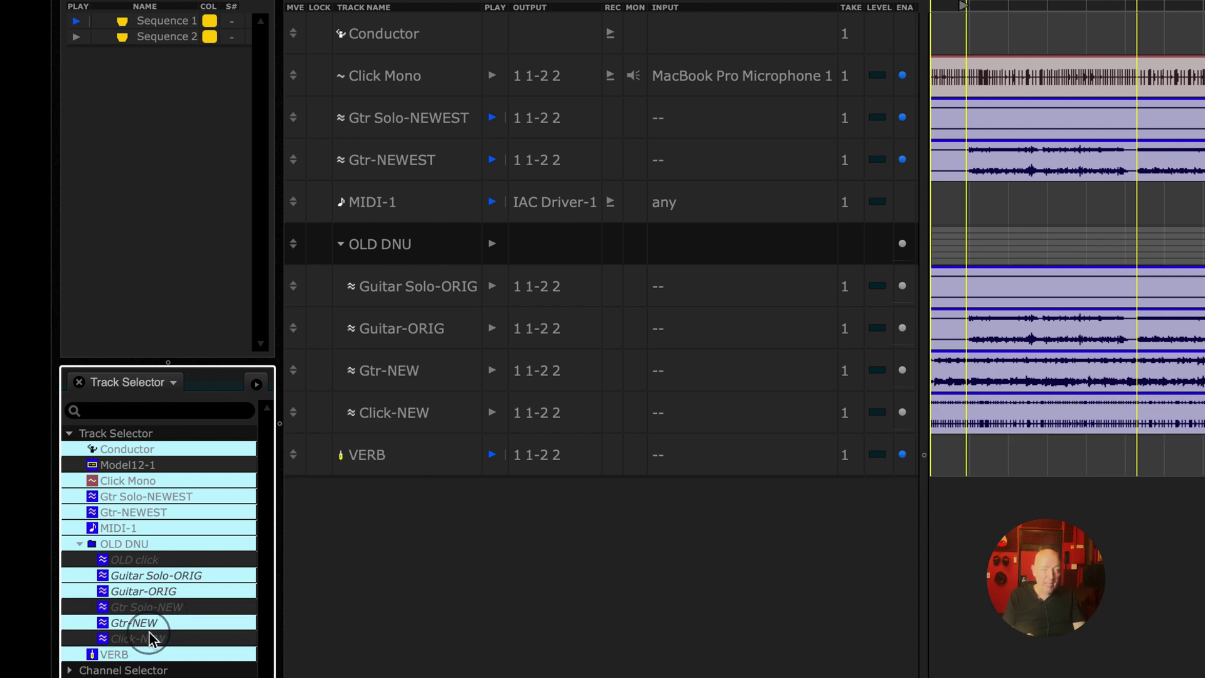
click(162, 500)
click(165, 522)
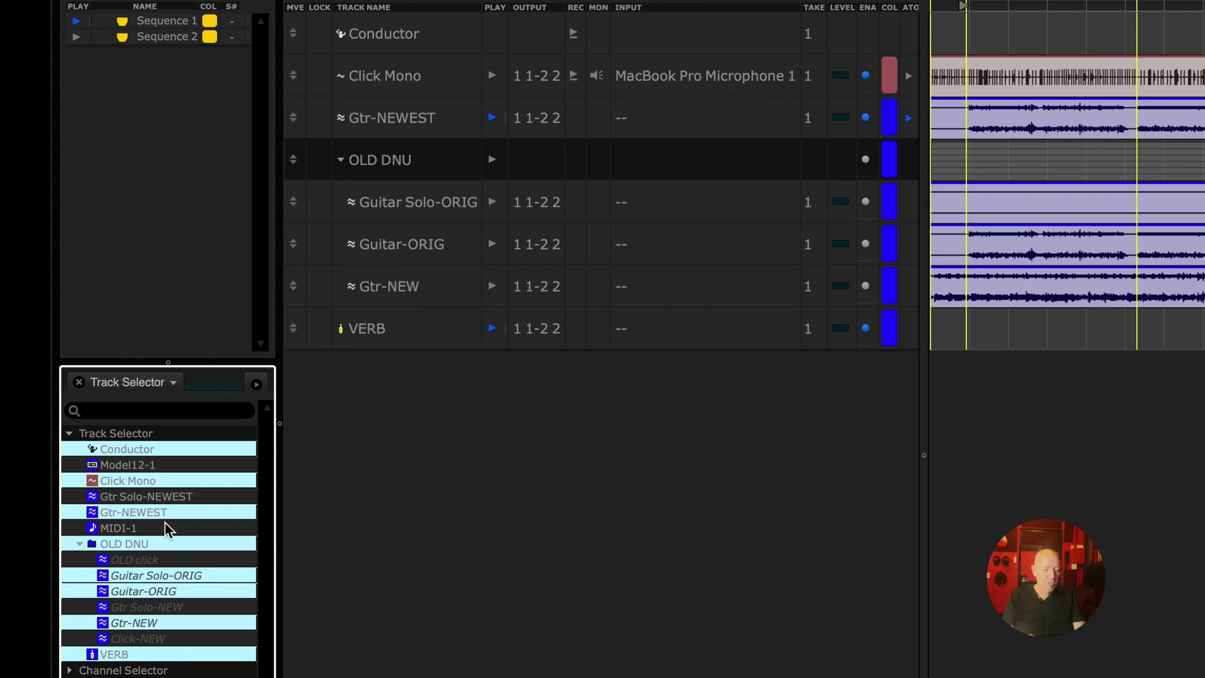
click(169, 449)
drag(175, 453, 165, 665)
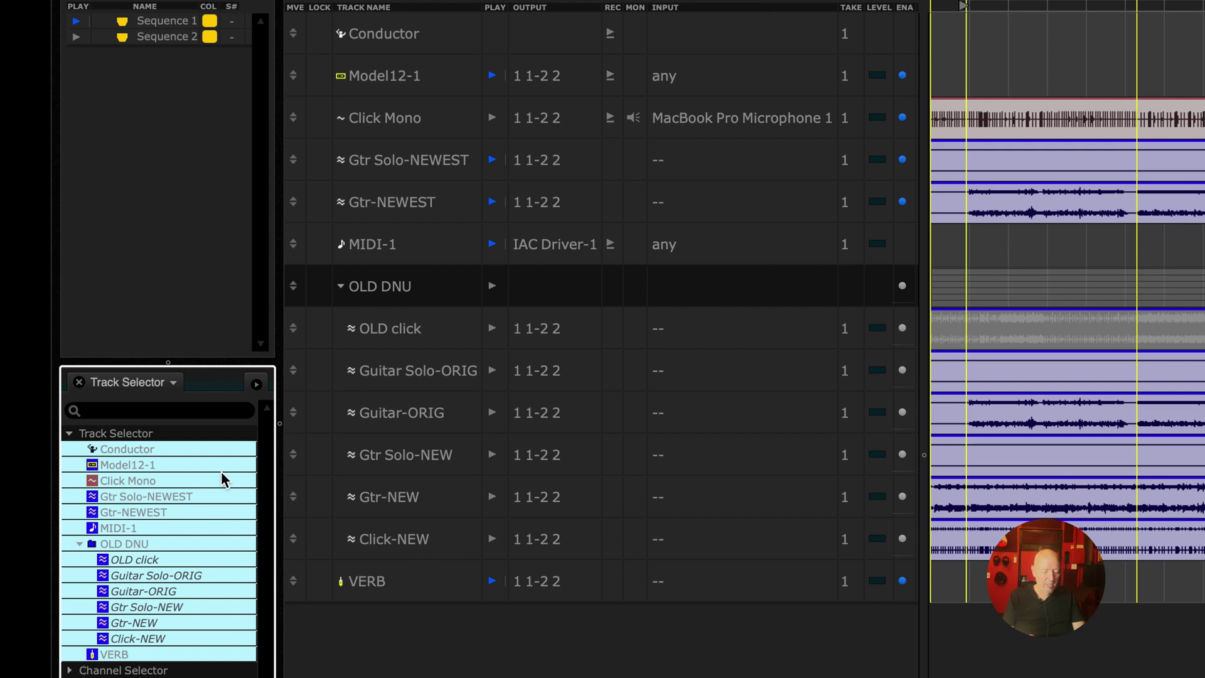
Step: Solo Model12-1 in the Track Selector, show all again, then show only Gtr-NEW plus Click Mono
alt+click(188, 462)
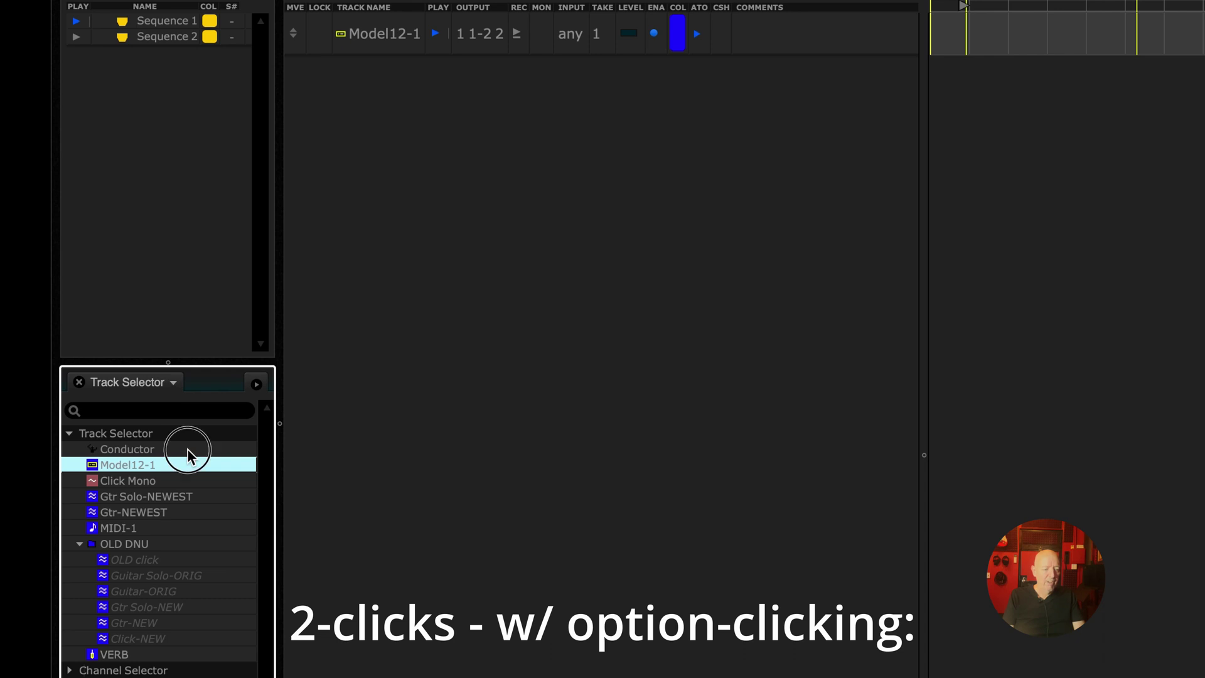
alt+click(187, 449)
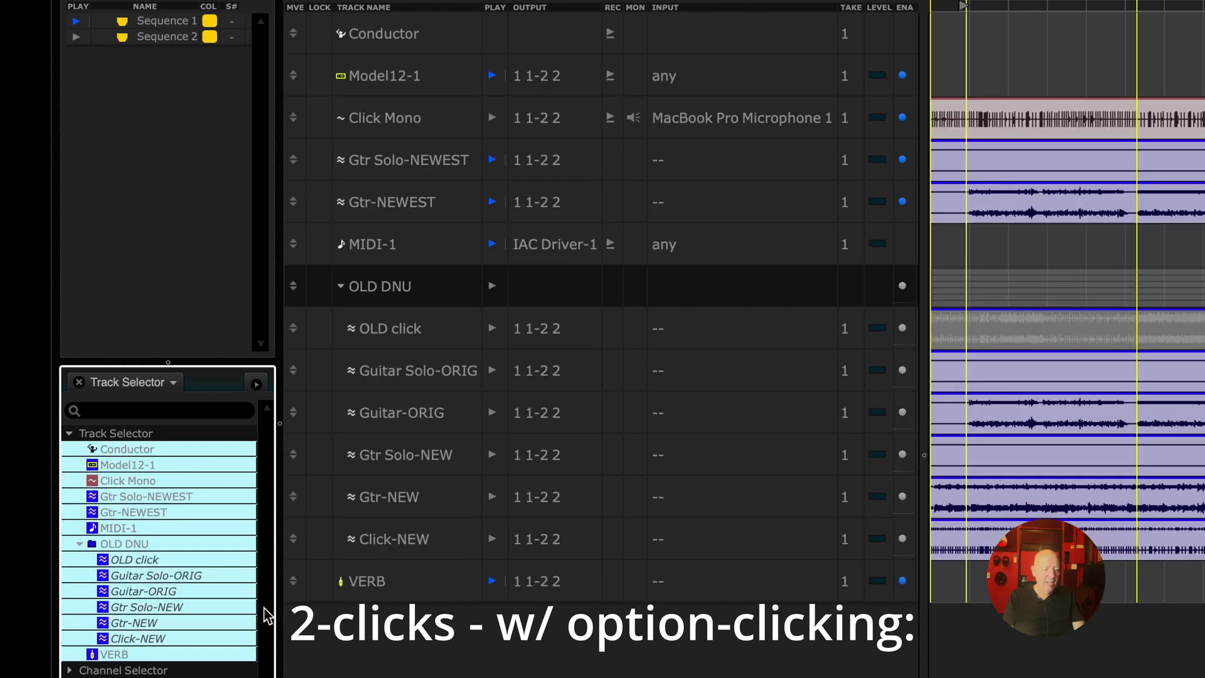
alt+click(191, 620)
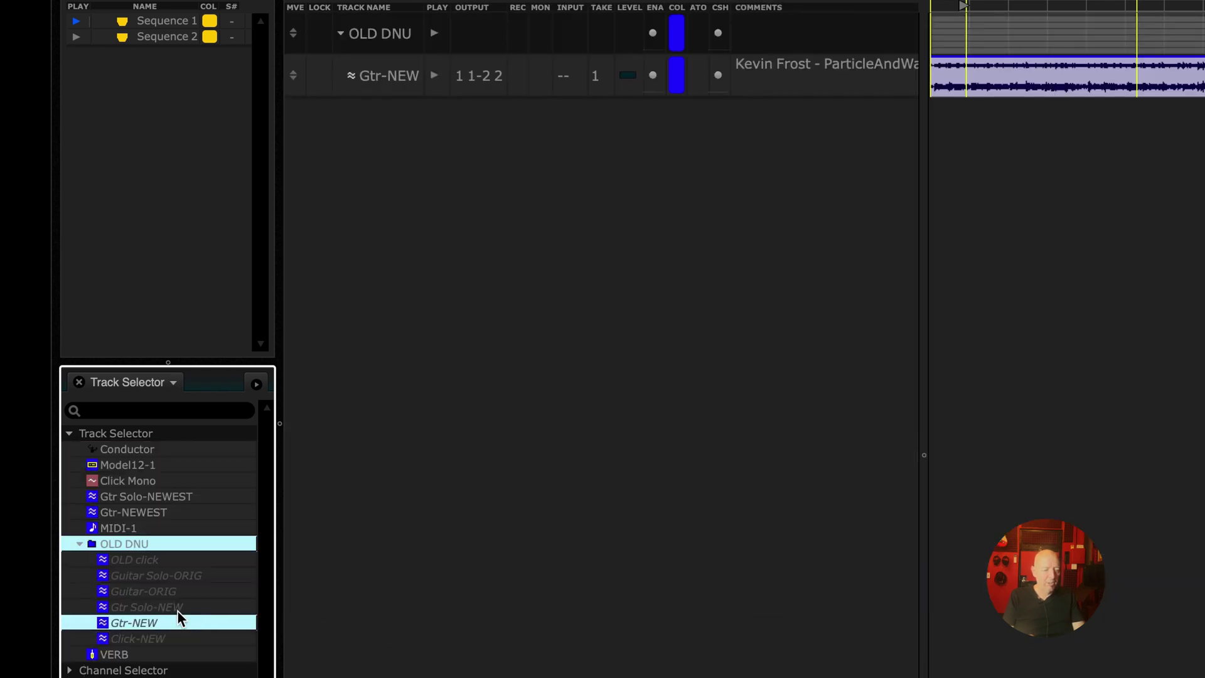
click(149, 482)
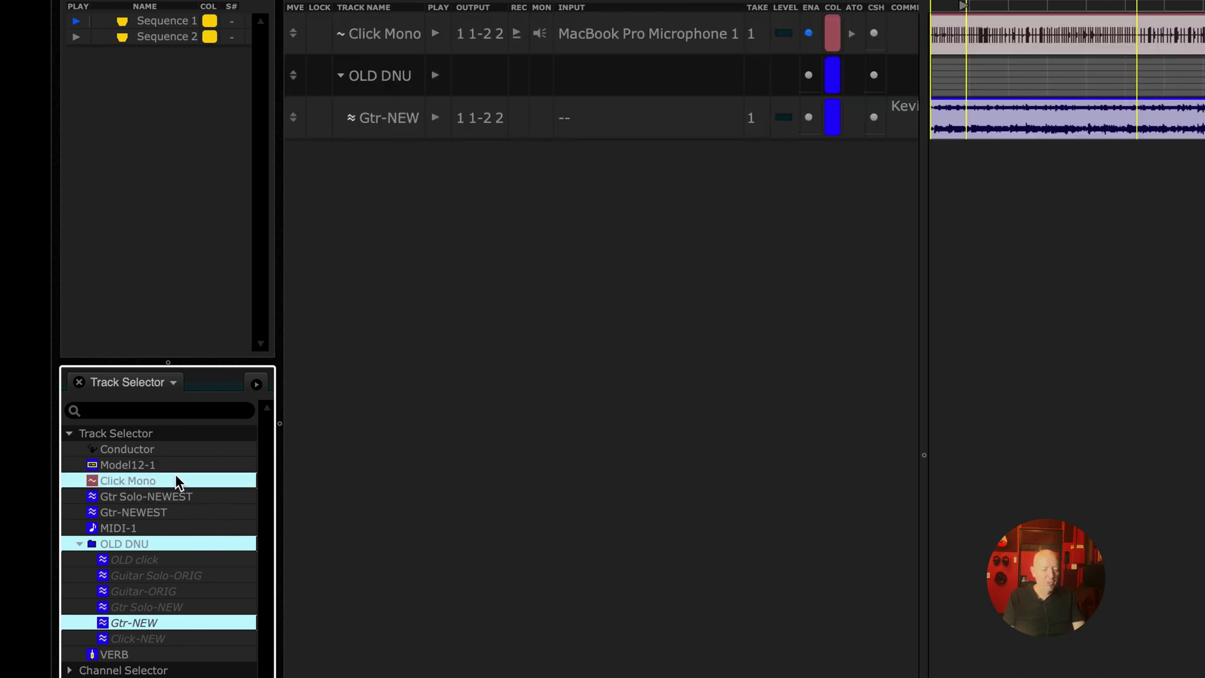
Step: Undo to restore most tracks, then apply the bar 13–49 range to Model12-1, Gtr Solo-NEWEST and MIDI-1
key(super+z)
click(391, 97)
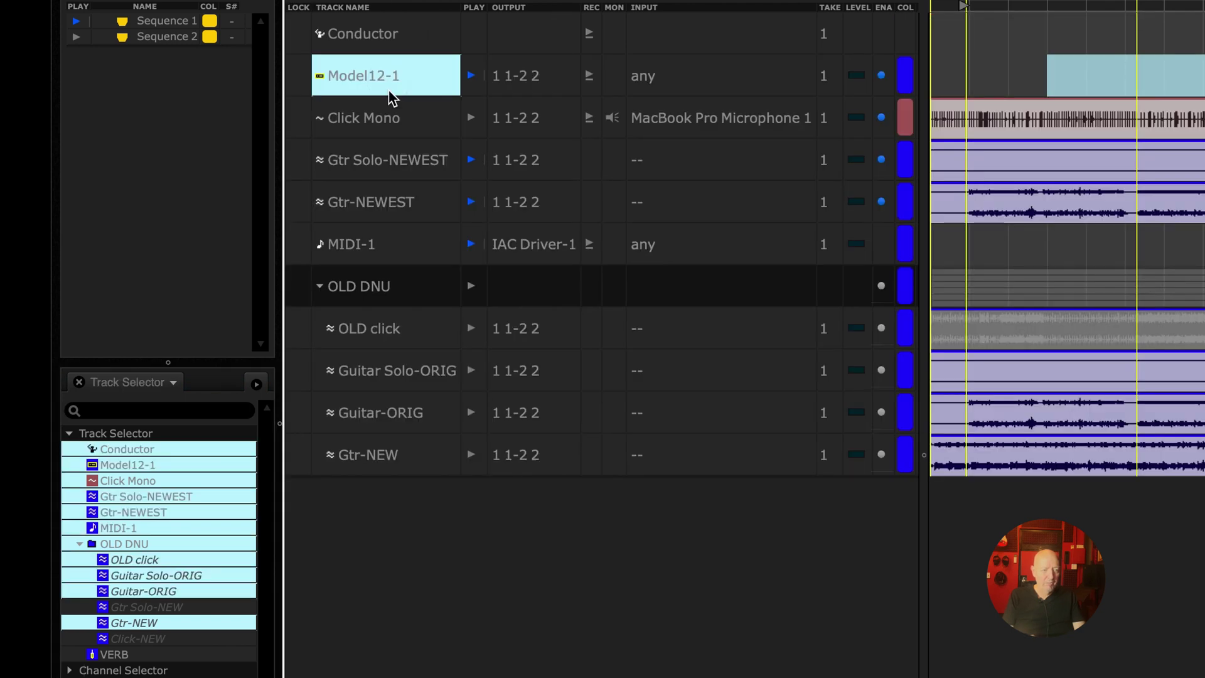
click(391, 161)
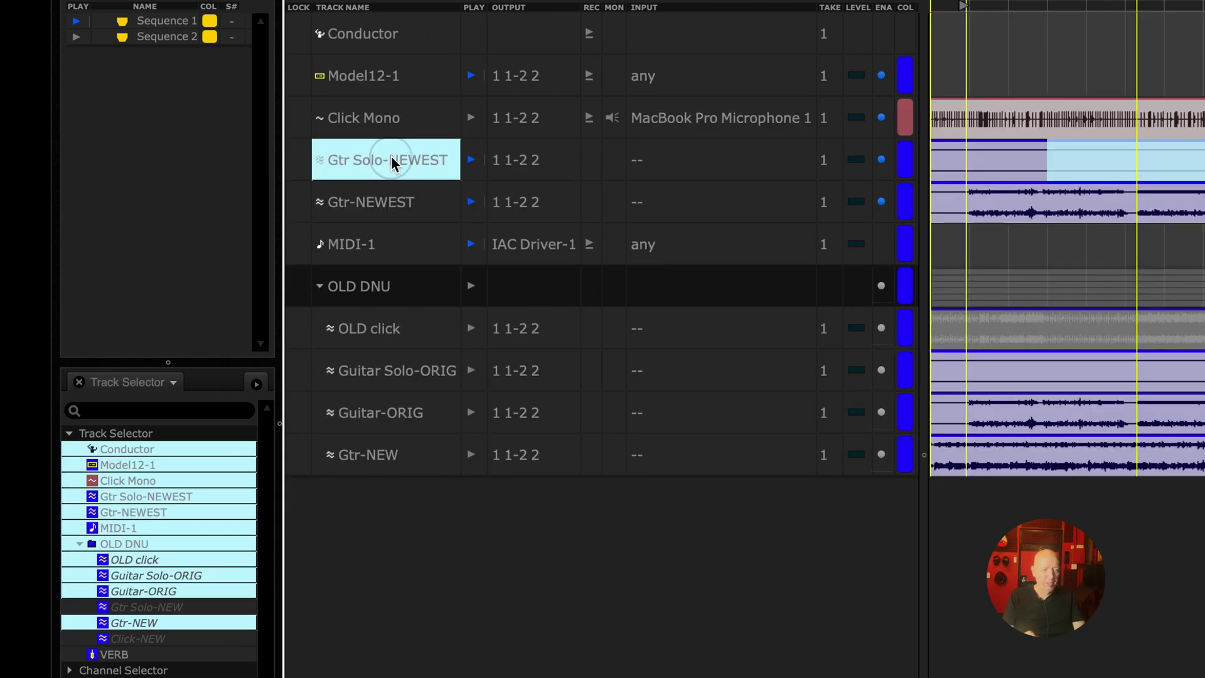
click(392, 238)
click(404, 72)
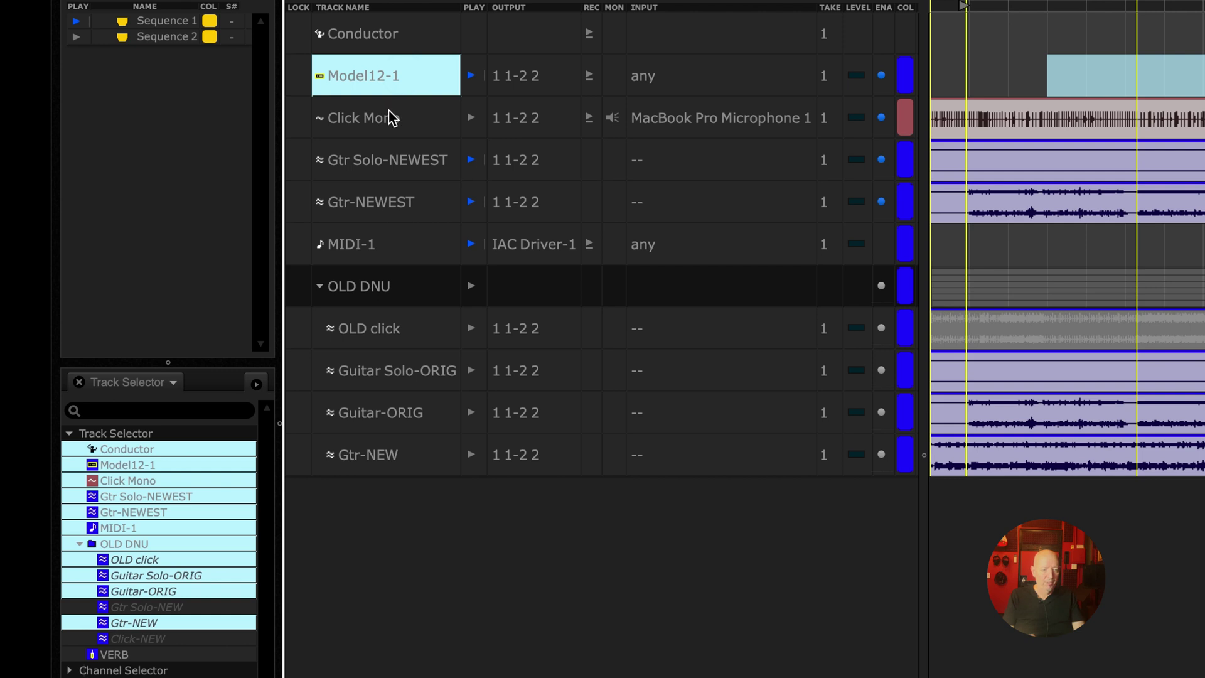
super+click(411, 164)
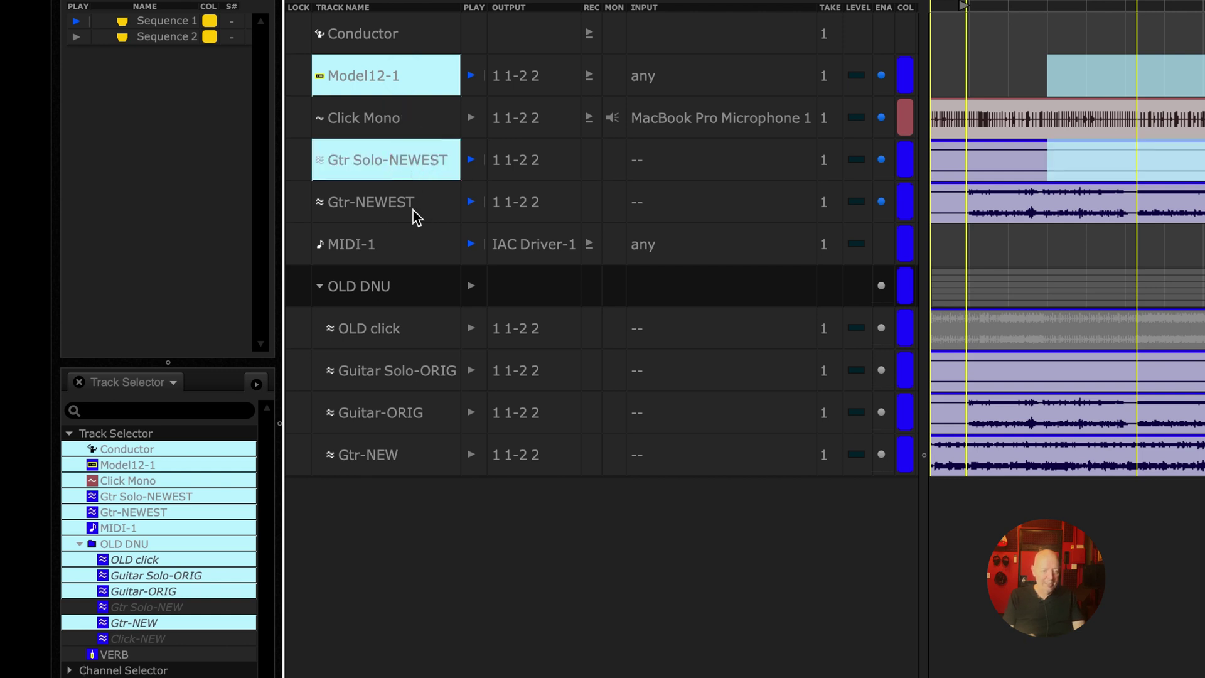
super+click(405, 246)
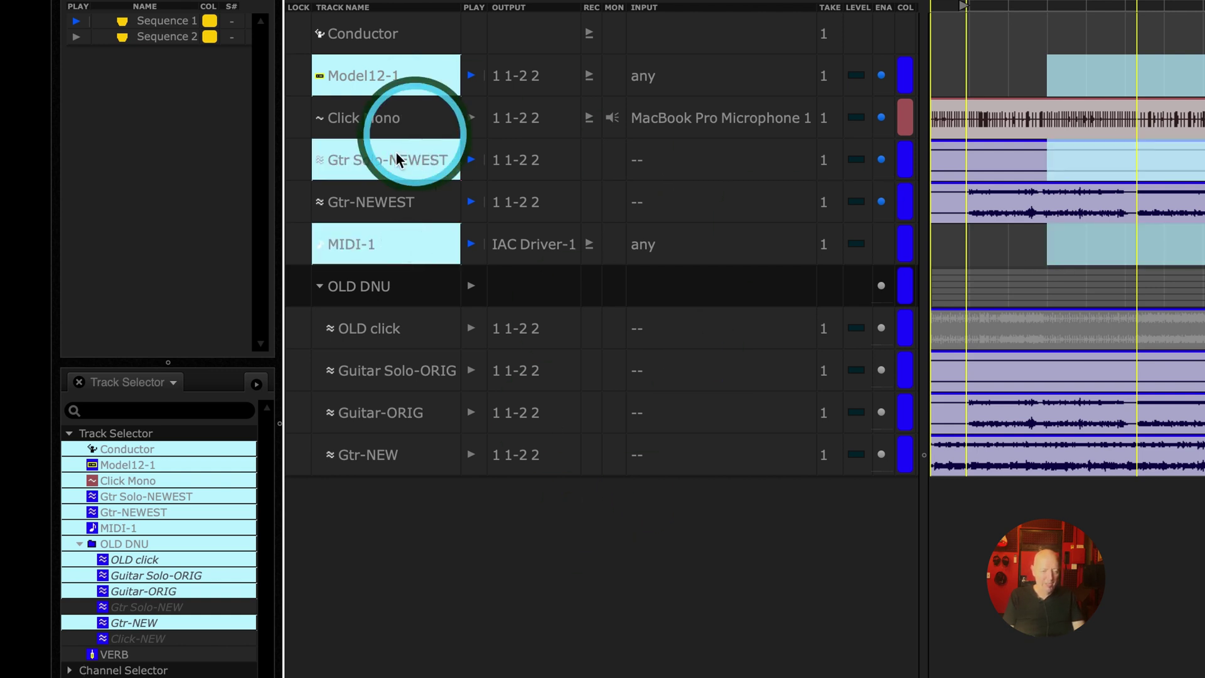